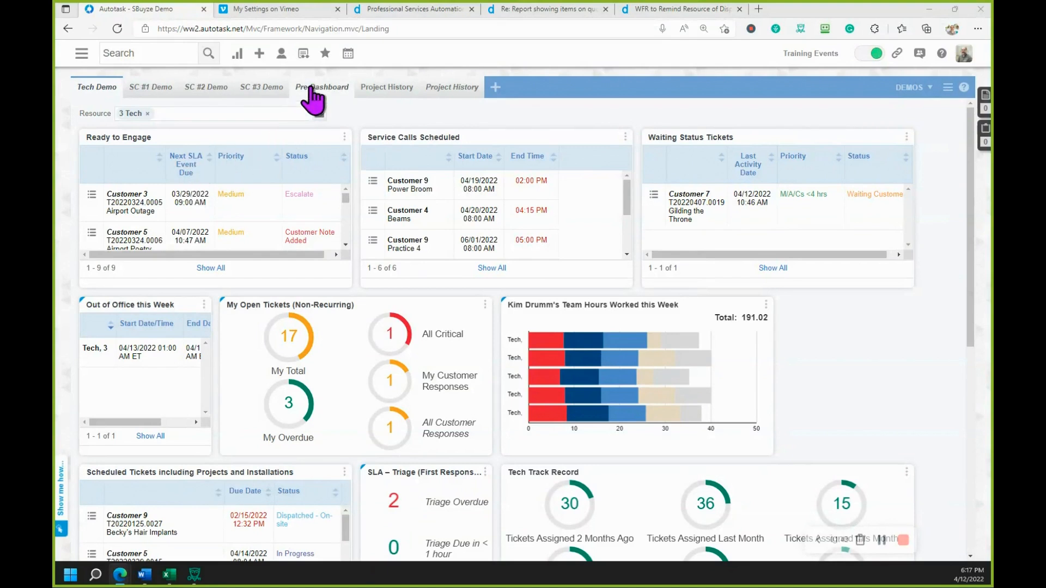
# - Open the Service Desk workflow rules list from the Admin area's Automation settings
pyautogui.moveTo(326, 55)
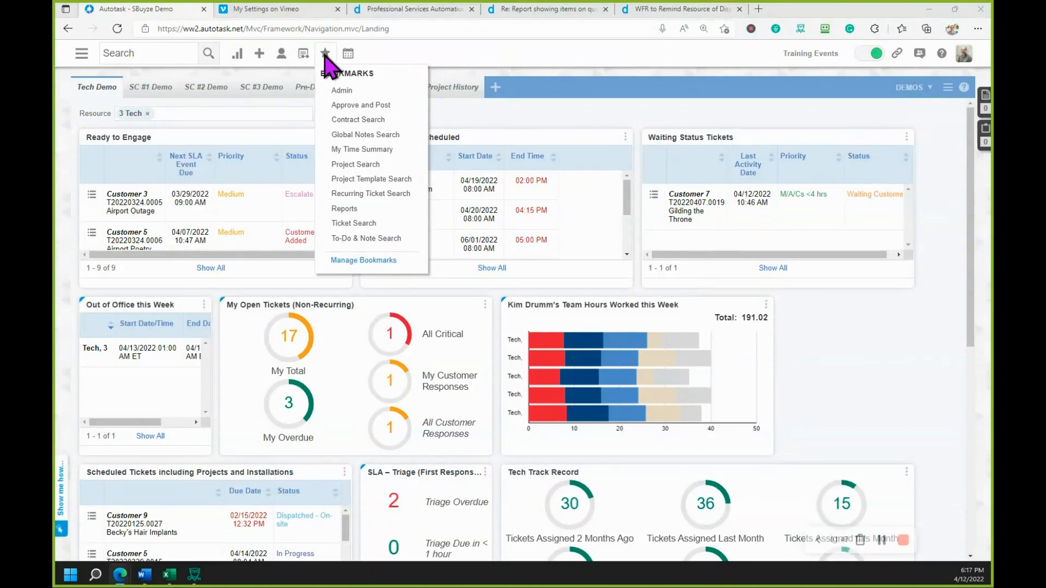
pyautogui.click(345, 89)
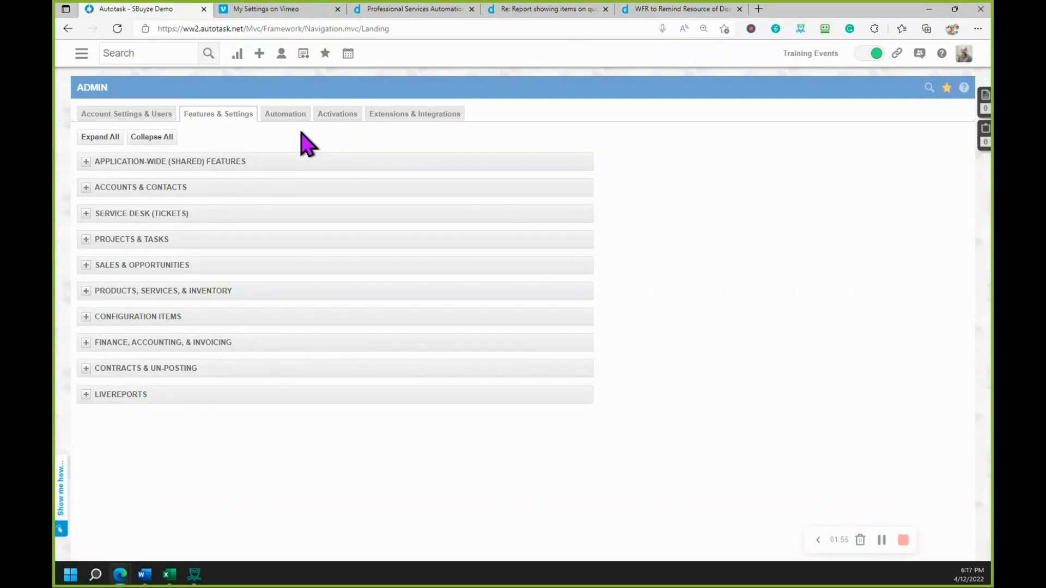
pyautogui.click(287, 117)
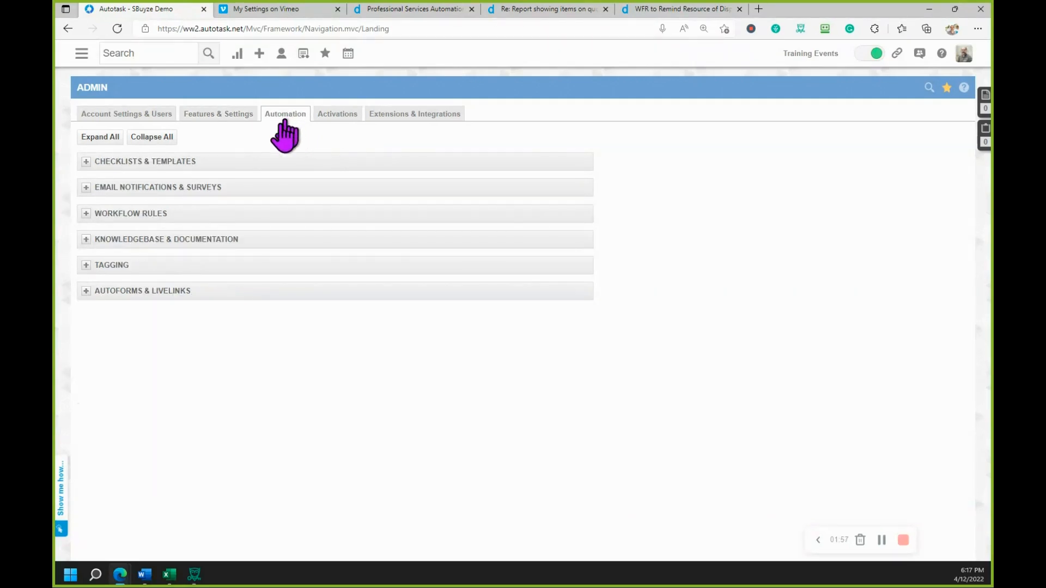
pyautogui.click(86, 214)
pyautogui.click(130, 235)
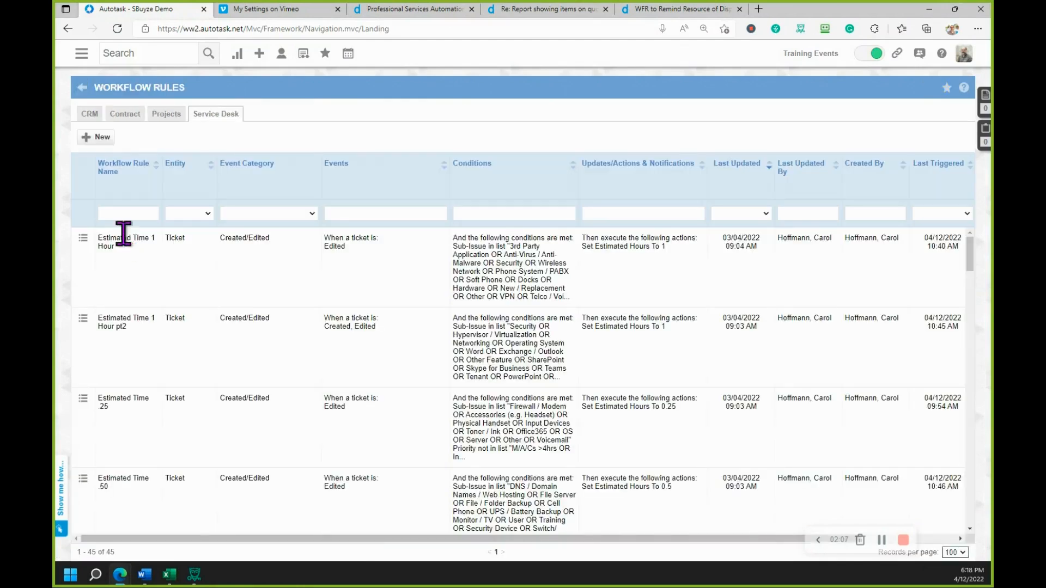
# - Create a new ticket workflow rule and name it "Service Call Reminder"
pyautogui.click(103, 138)
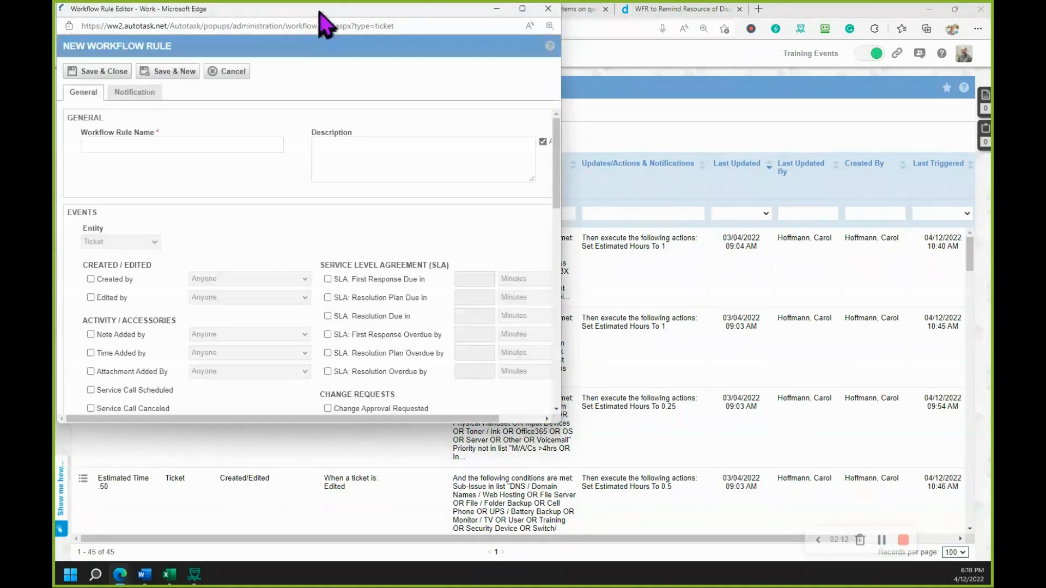
pyautogui.moveTo(320, 11); pyautogui.dragTo(364, 23)
pyautogui.click(232, 158)
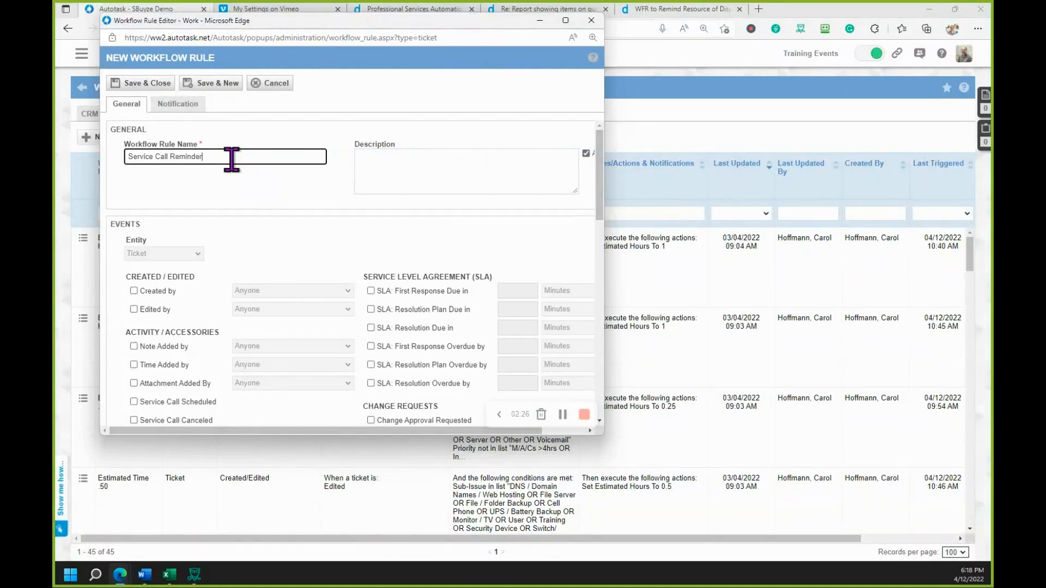
# - Enable the time-based Due in event for the rule and set it to 3 Business Days
pyautogui.scroll(-2, 260, 240)
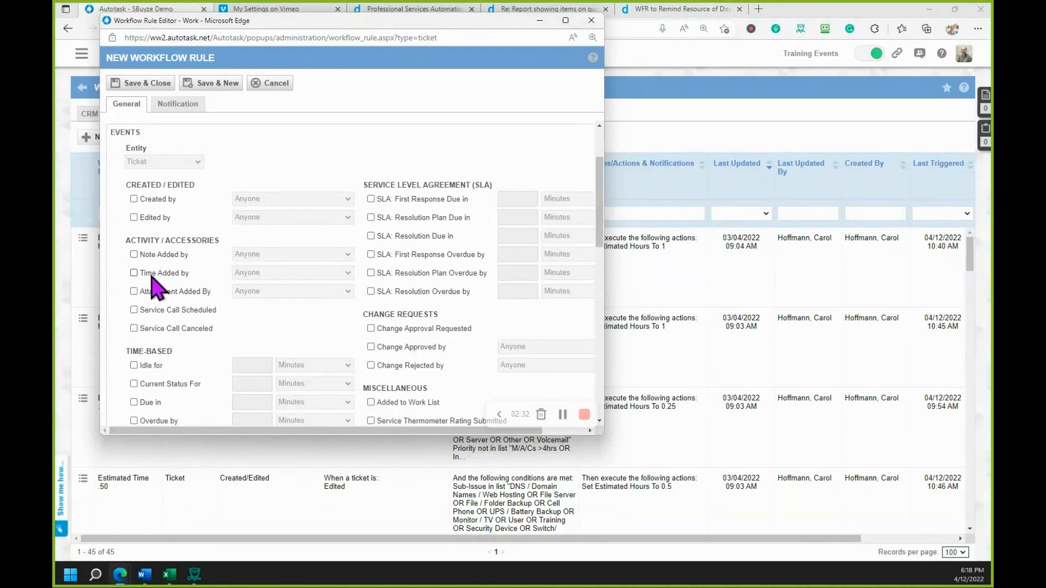
pyautogui.scroll(-1, 155, 286)
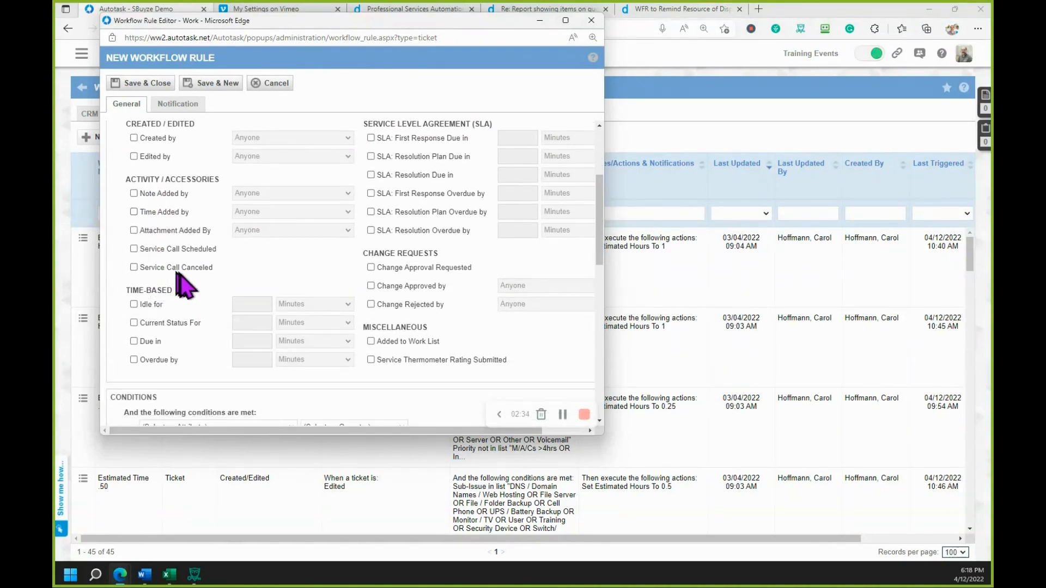
pyautogui.click(134, 342)
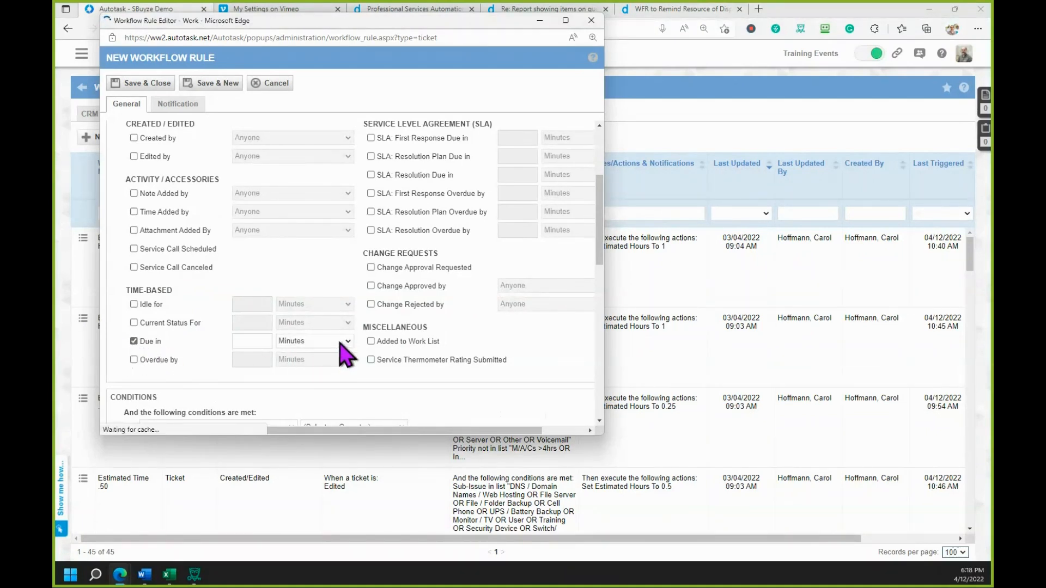
pyautogui.click(347, 341)
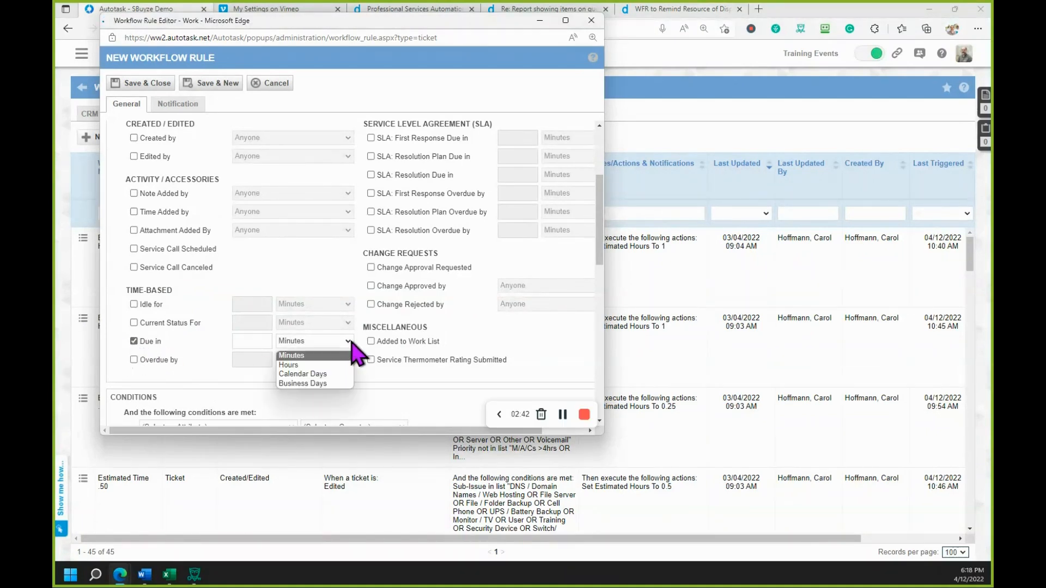
pyautogui.click(326, 384)
pyautogui.click(248, 340)
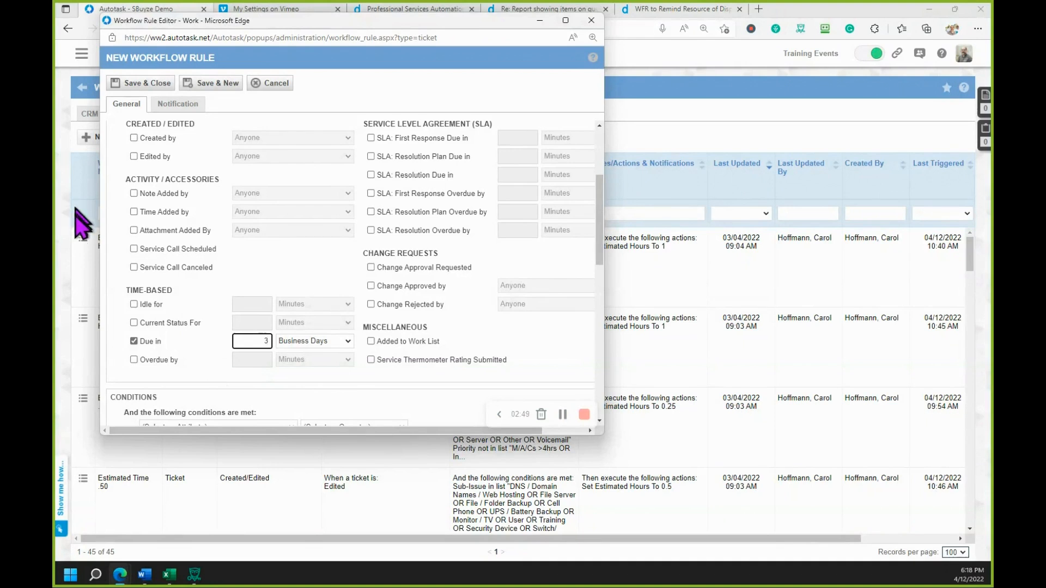
# - Choose the ticket attribute Is Service Call Scheduled for the rule's first condition
pyautogui.scroll(-1, 197, 334)
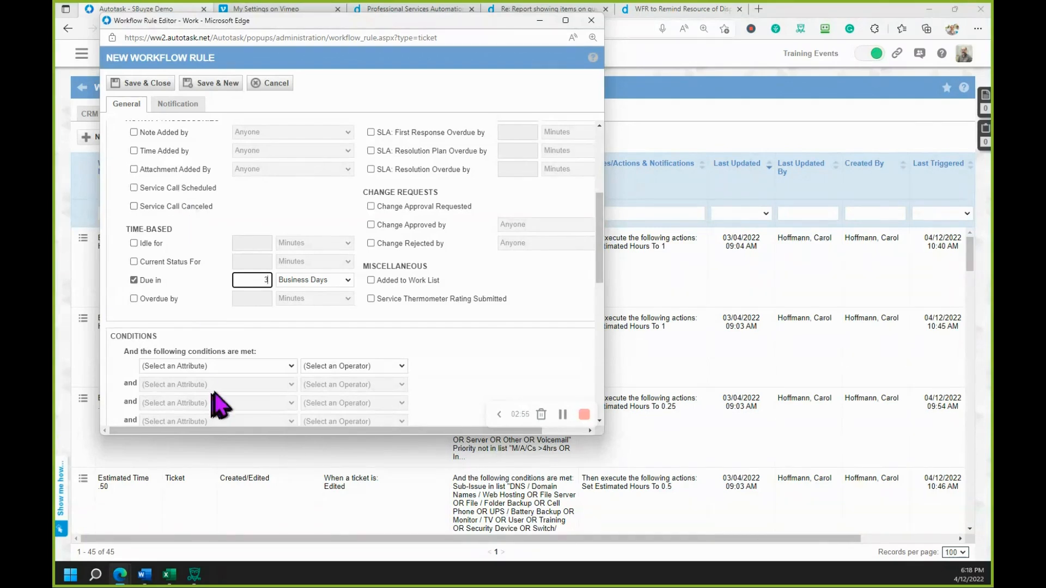
pyautogui.scroll(-1, 214, 393)
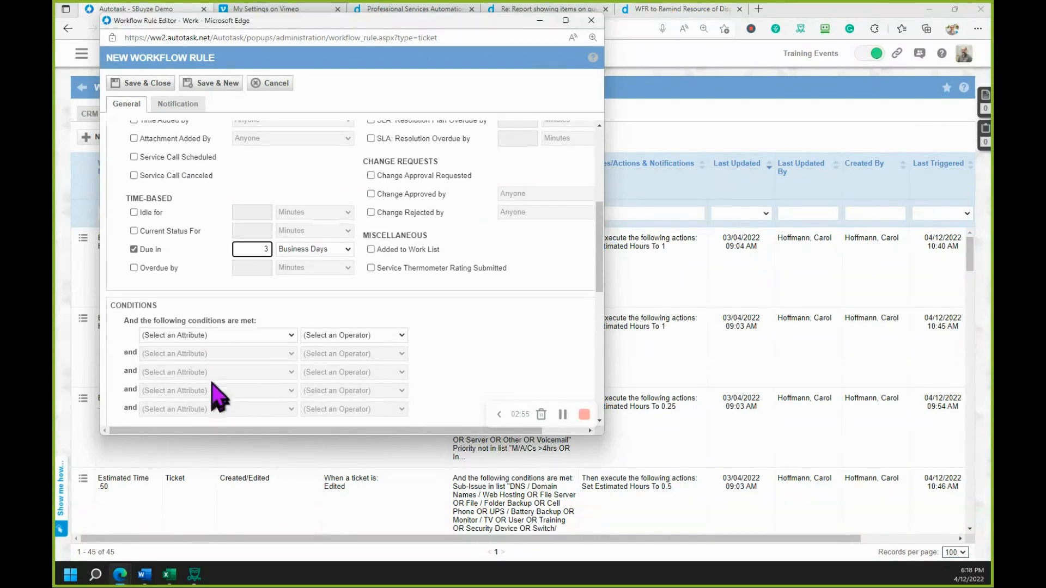
pyautogui.click(291, 335)
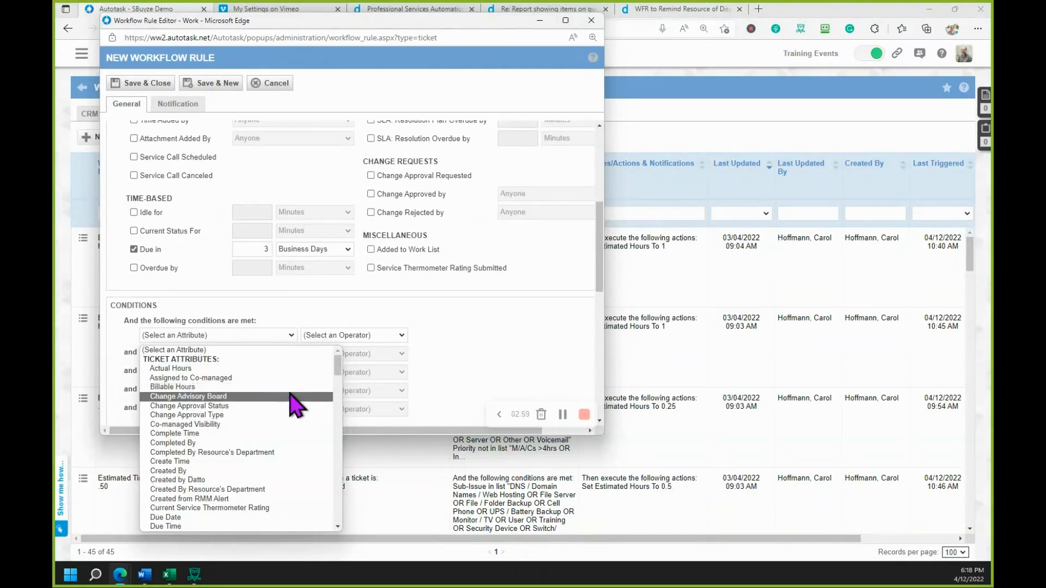
pyautogui.scroll(-10, 291, 396)
pyautogui.scroll(-3, 287, 410)
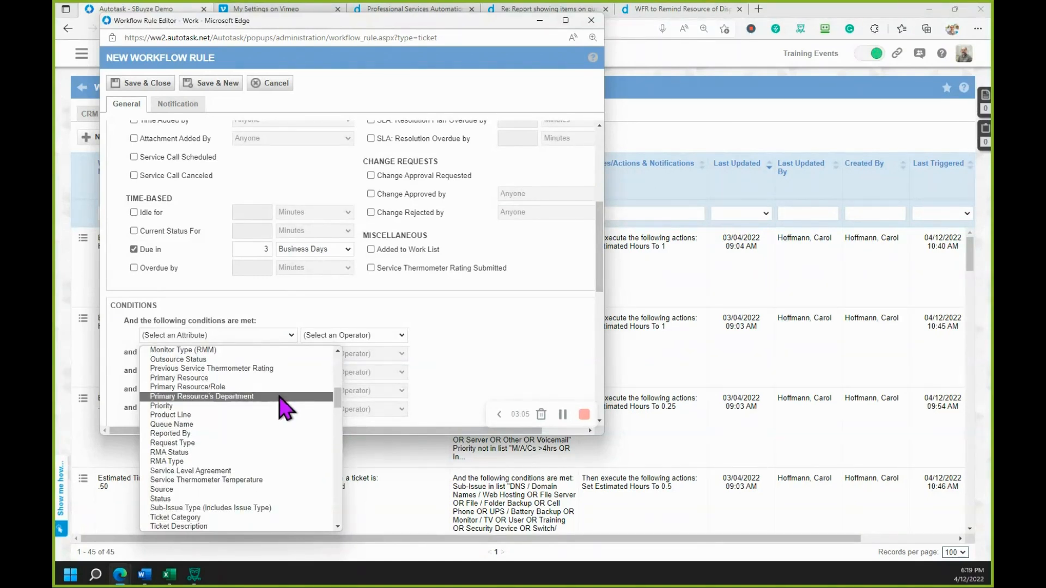
pyautogui.scroll(3, 284, 408)
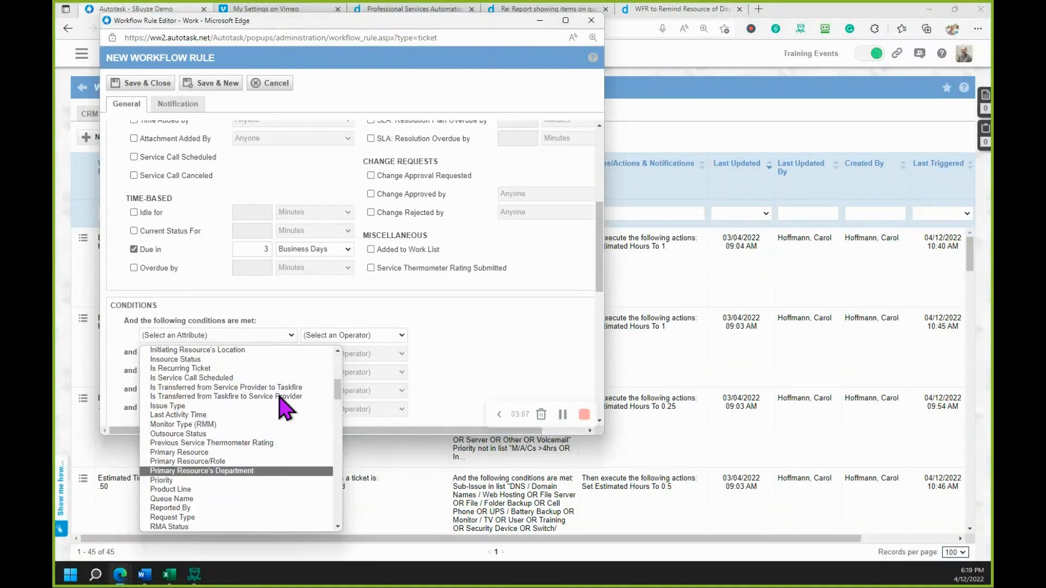
pyautogui.scroll(3, 277, 396)
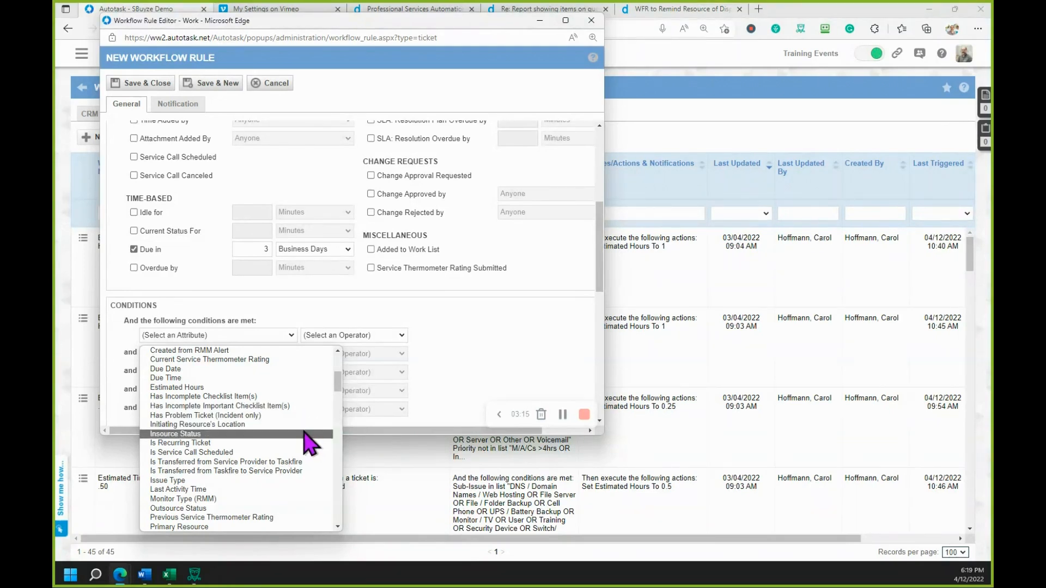
pyautogui.scroll(-4, 314, 447)
pyautogui.scroll(-2, 310, 446)
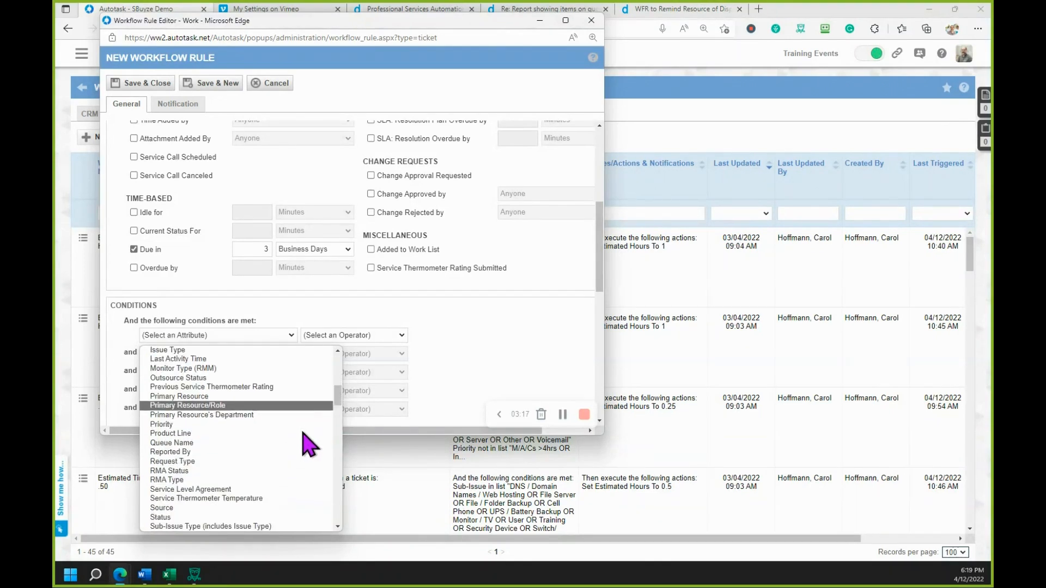
pyautogui.scroll(-2, 310, 445)
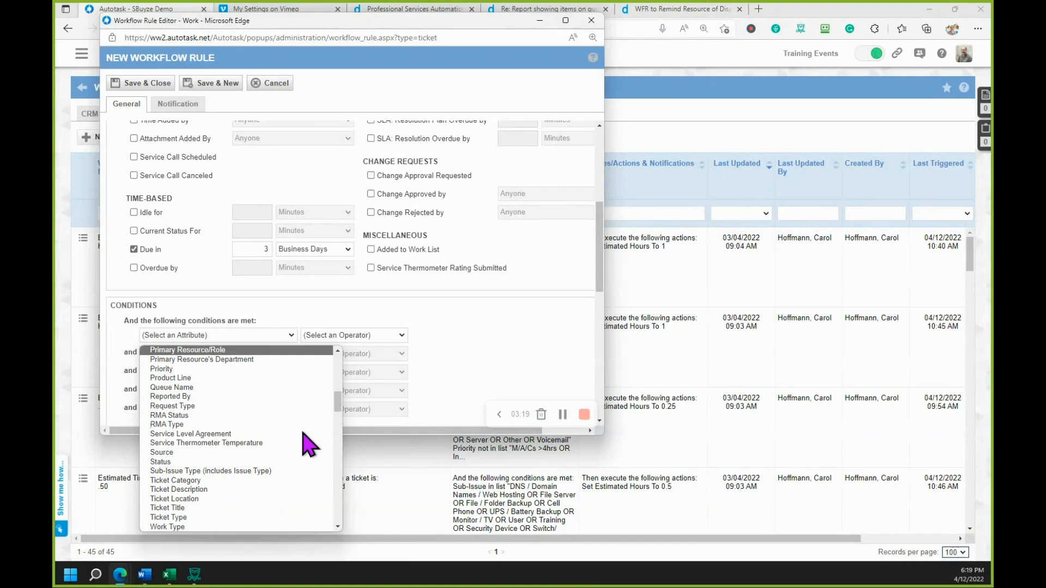
pyautogui.scroll(-3, 308, 444)
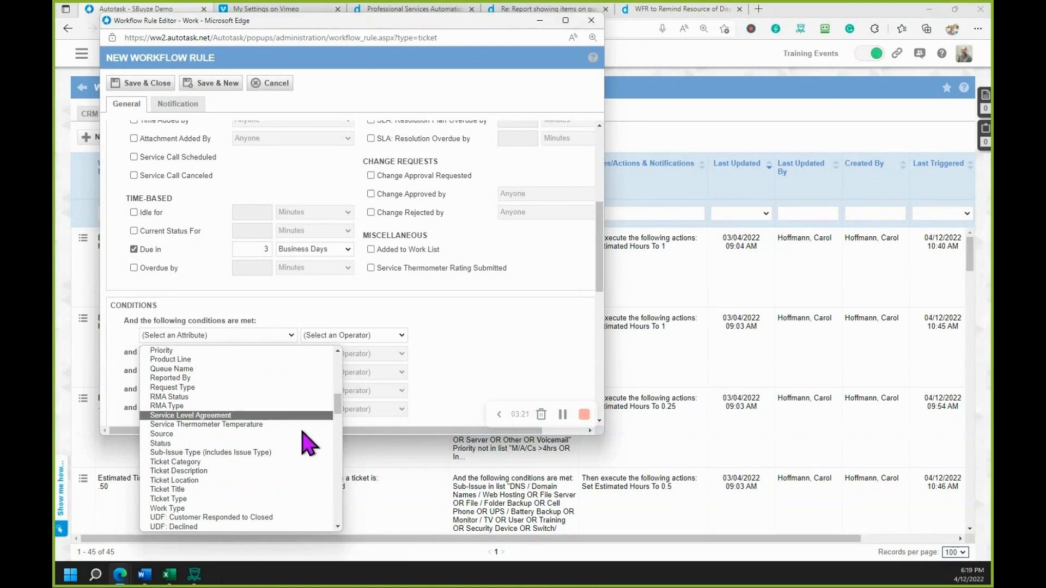
pyautogui.scroll(-4, 309, 444)
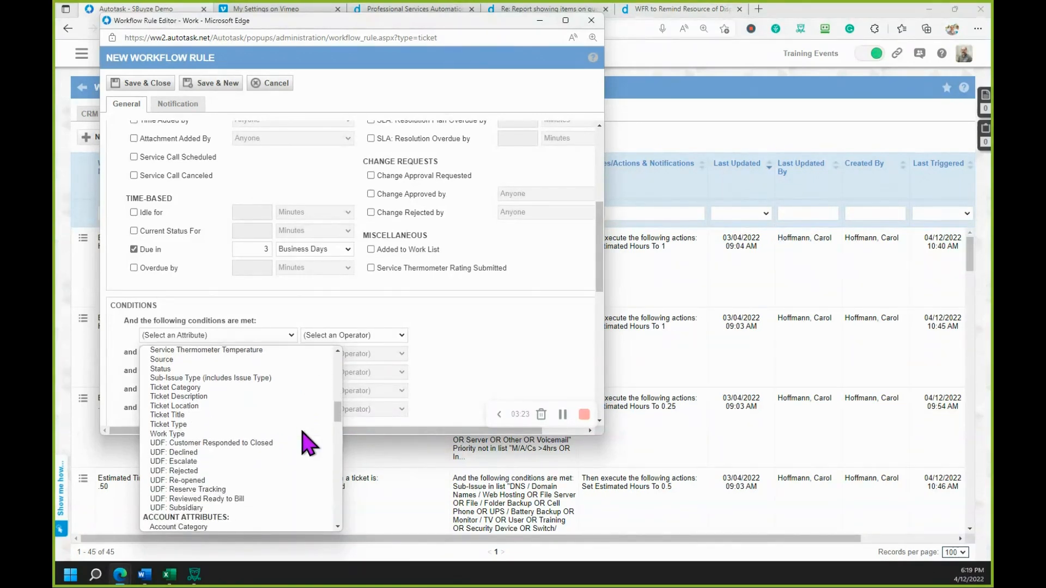
pyautogui.scroll(15, 307, 439)
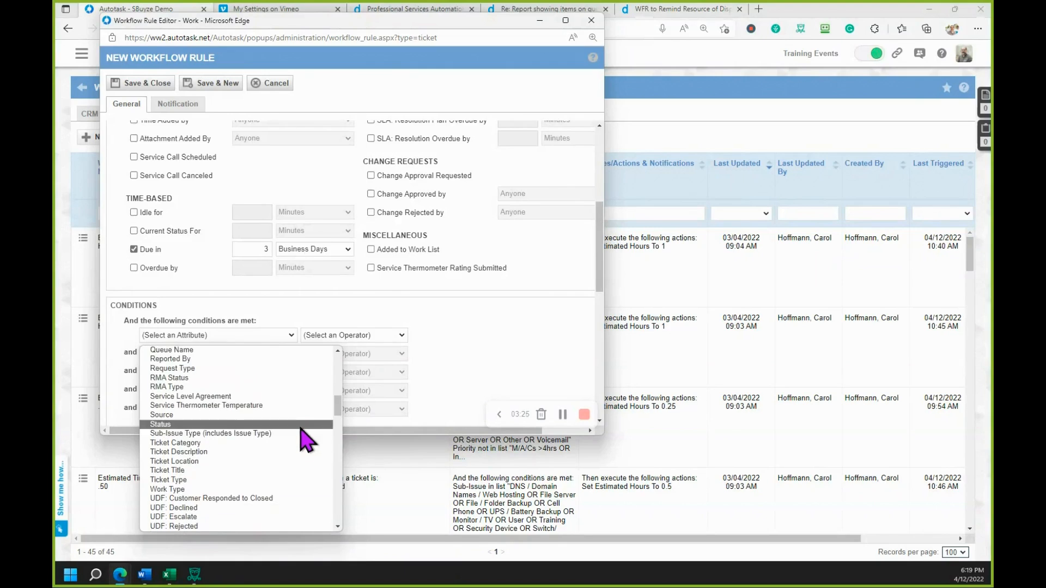
pyautogui.scroll(5, 305, 429)
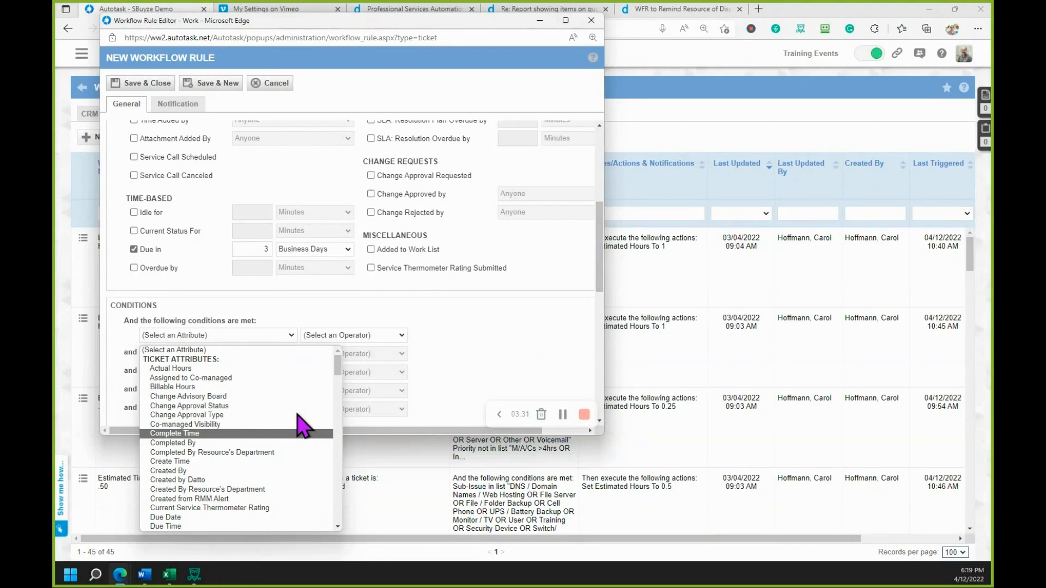
pyautogui.scroll(-2, 303, 427)
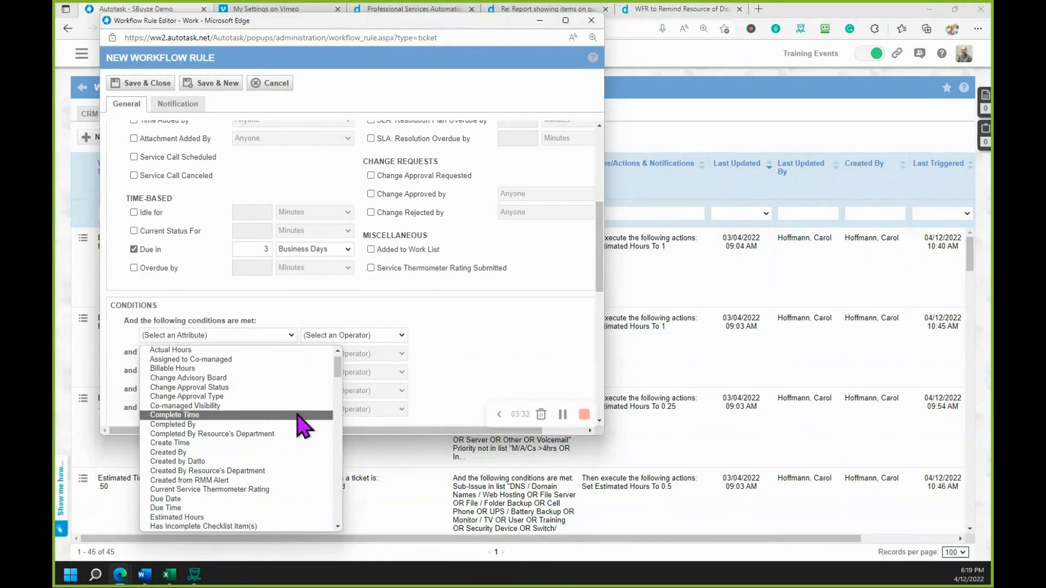
pyautogui.scroll(-1, 304, 426)
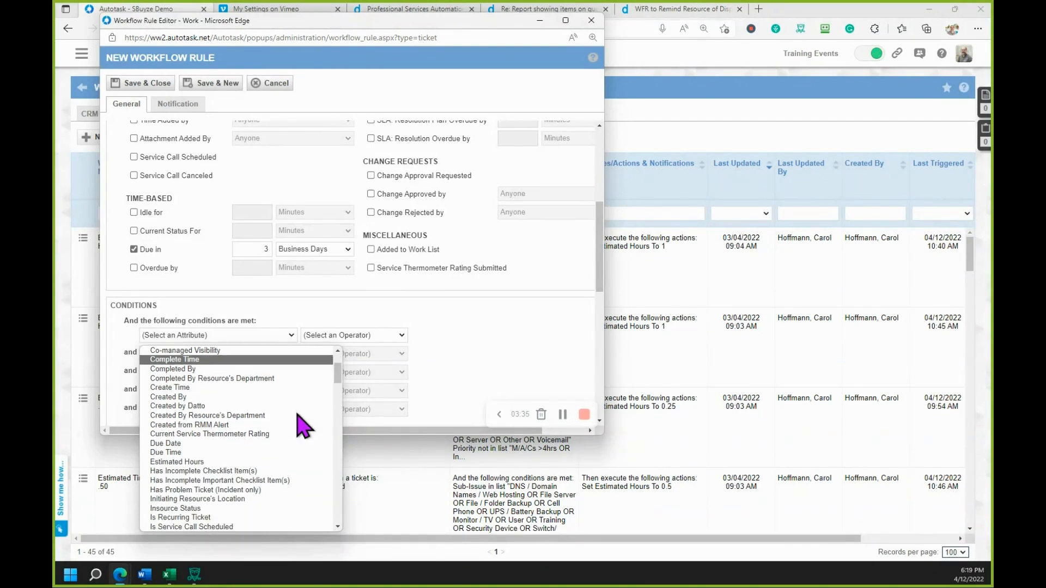
pyautogui.scroll(-2, 304, 426)
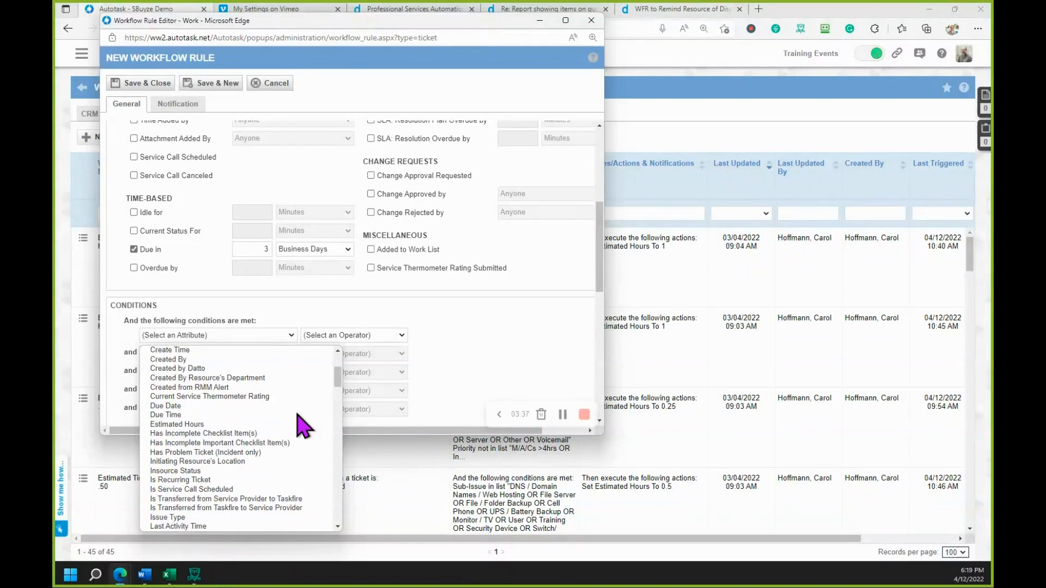
pyautogui.scroll(-1, 303, 427)
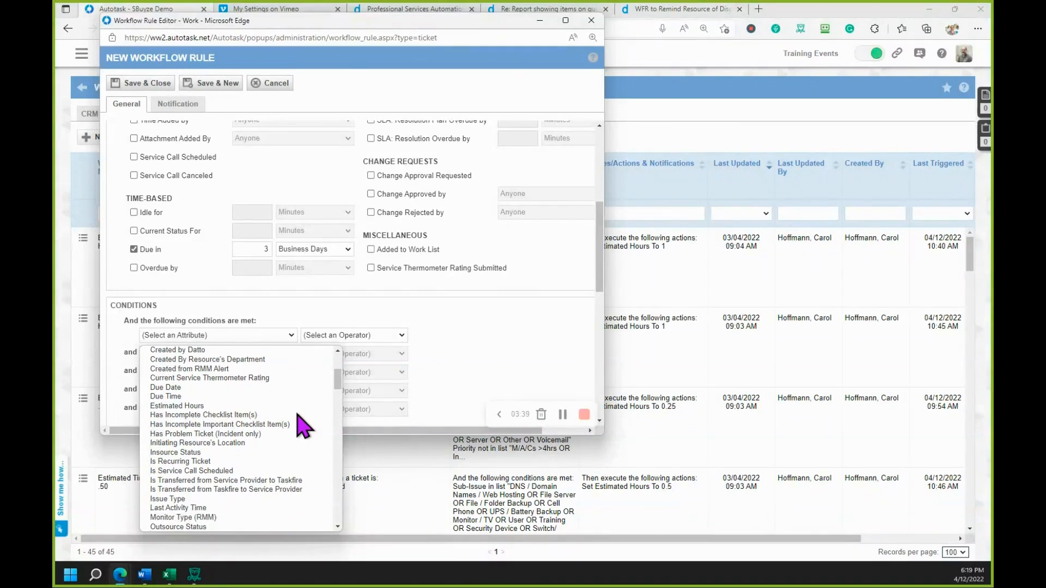
pyautogui.scroll(-3, 303, 427)
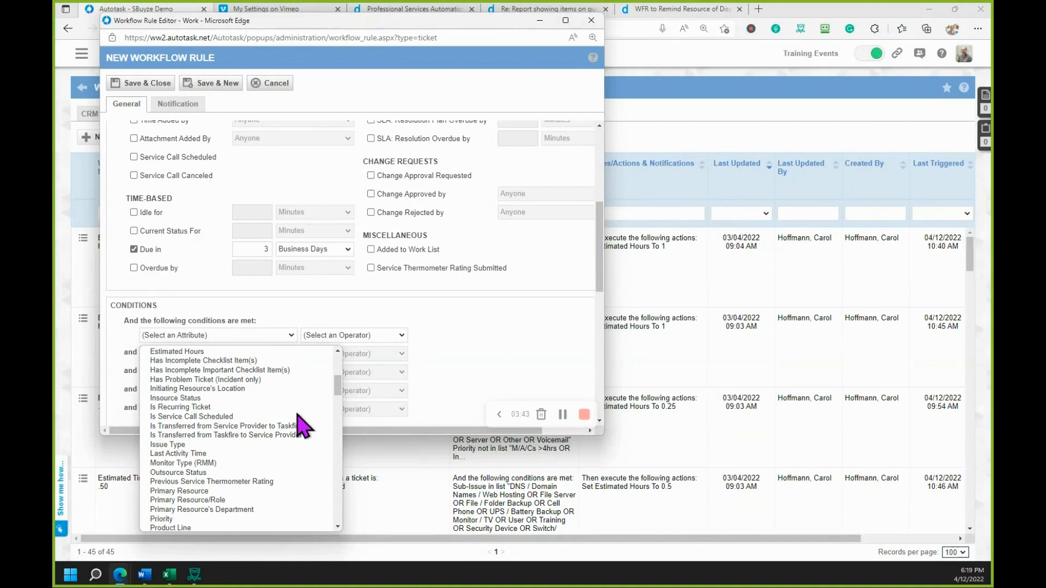
pyautogui.scroll(-1, 303, 427)
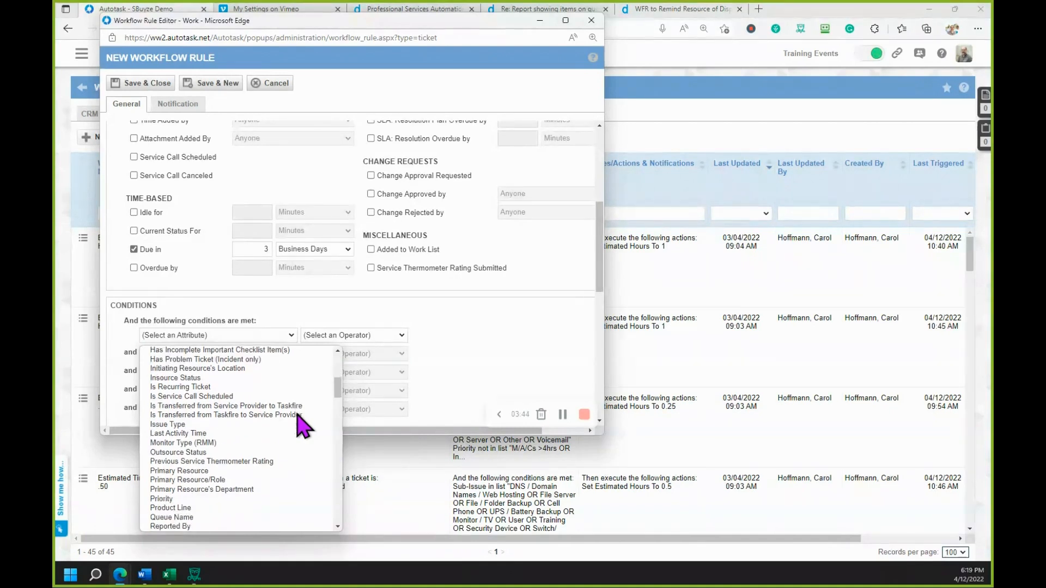
pyautogui.click(206, 398)
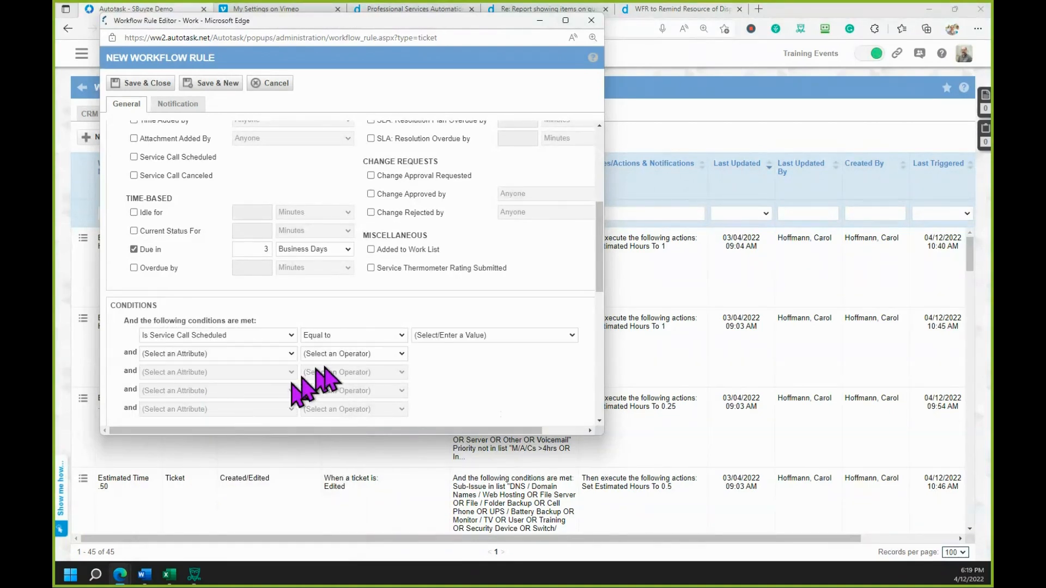
# - Keep the Equal to operator for the Is Service Call Scheduled condition and set its value to True
pyautogui.click(403, 335)
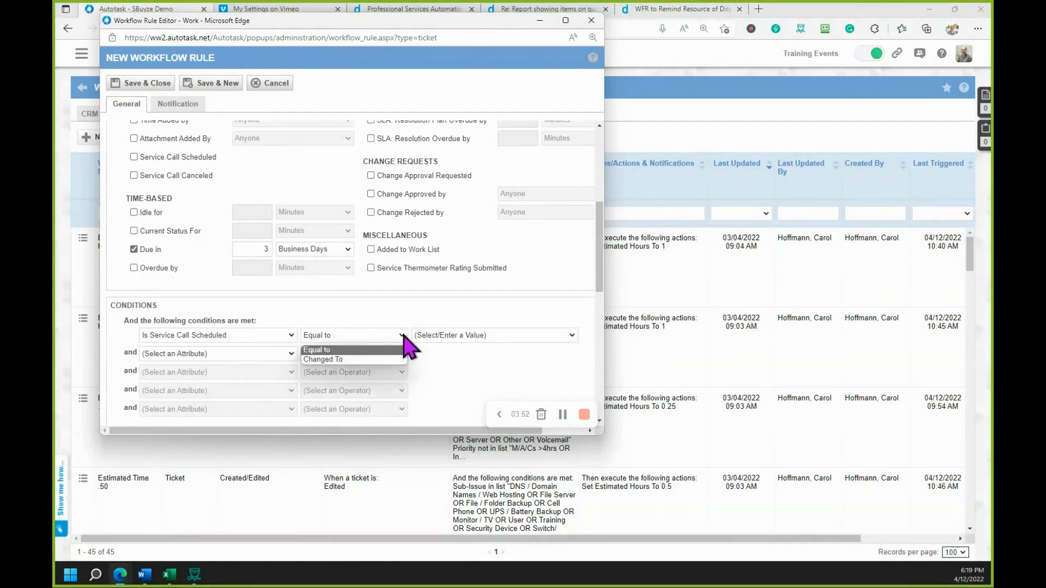
pyautogui.click(500, 368)
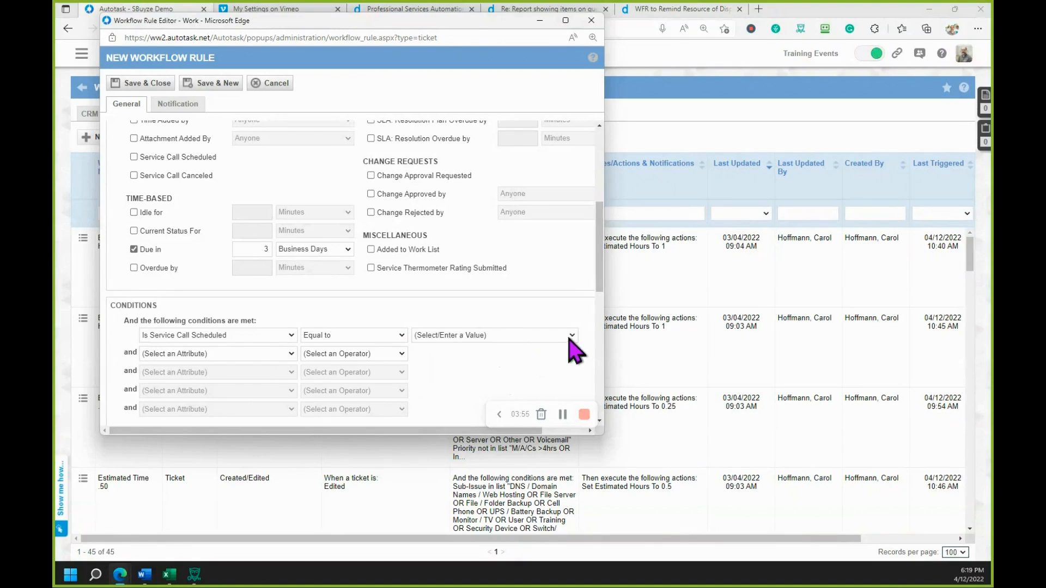
pyautogui.click(570, 340)
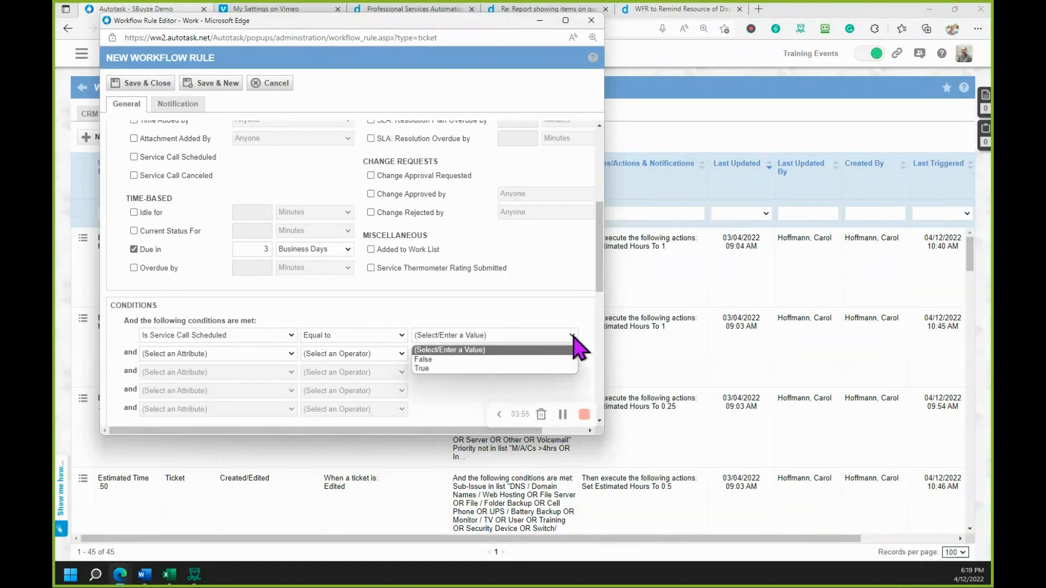
pyautogui.click(521, 369)
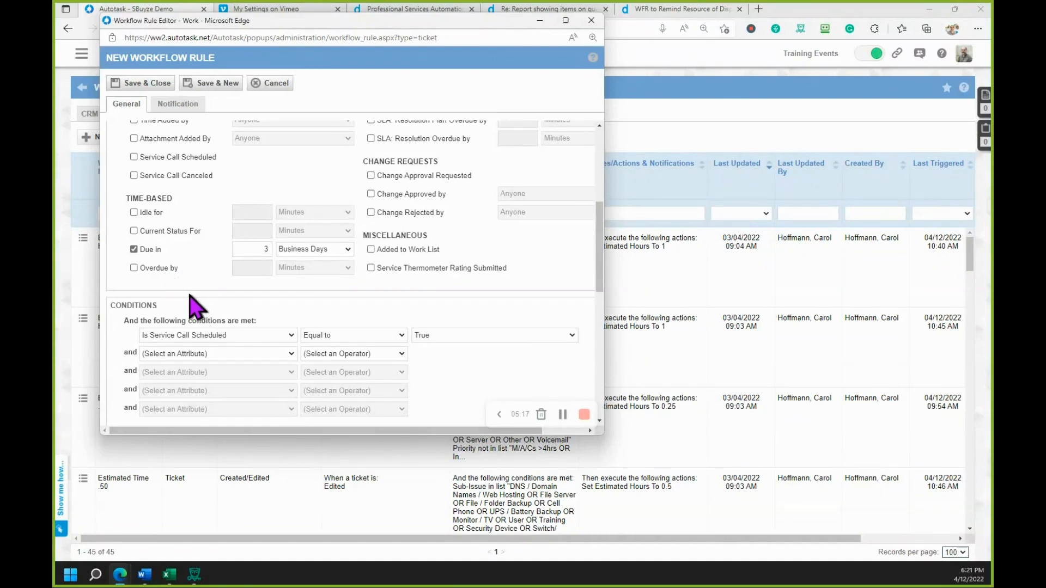
pyautogui.scroll(4, 205, 303)
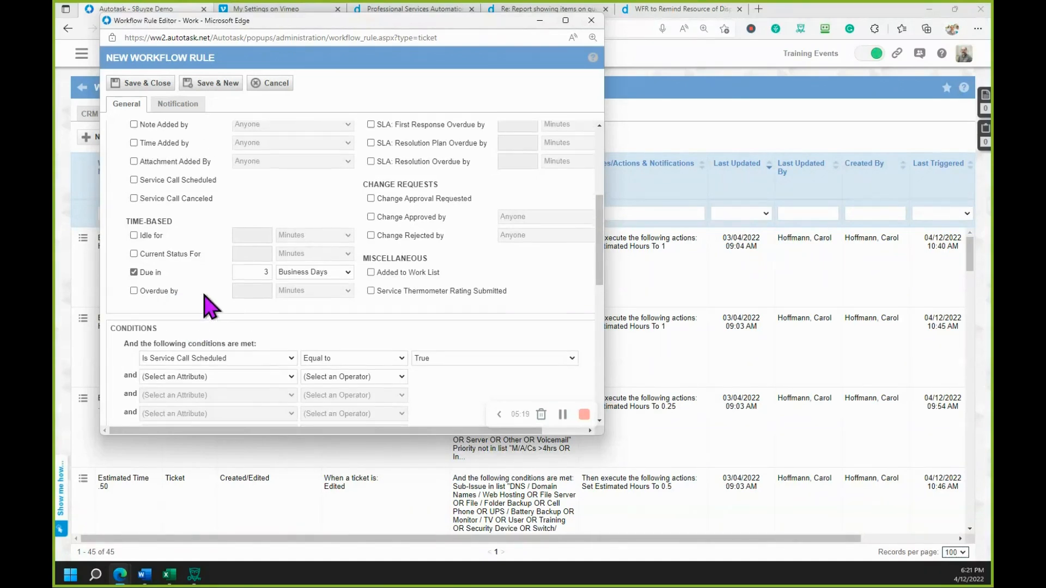
# - Add Contacts and Additional Contact(s) as recipients of the workflow rule's notification
pyautogui.scroll(1, 204, 304)
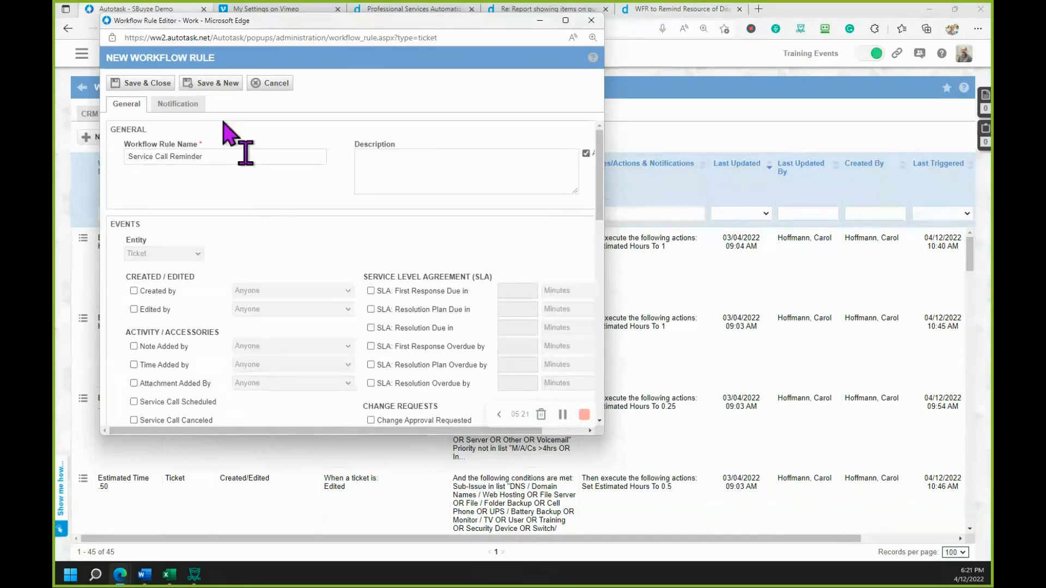
pyautogui.click(182, 107)
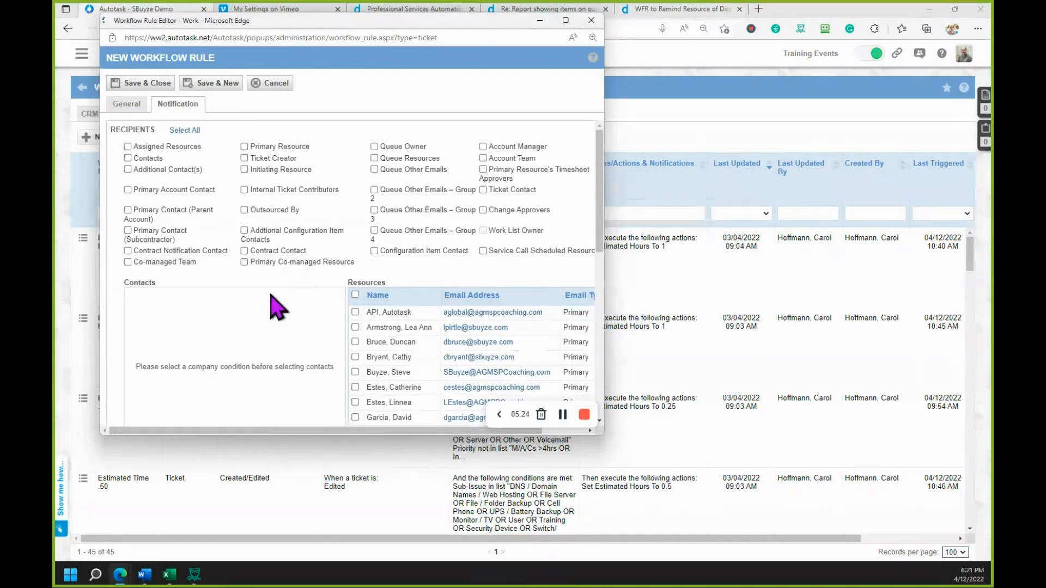
pyautogui.scroll(-2, 276, 304)
pyautogui.scroll(2, 276, 306)
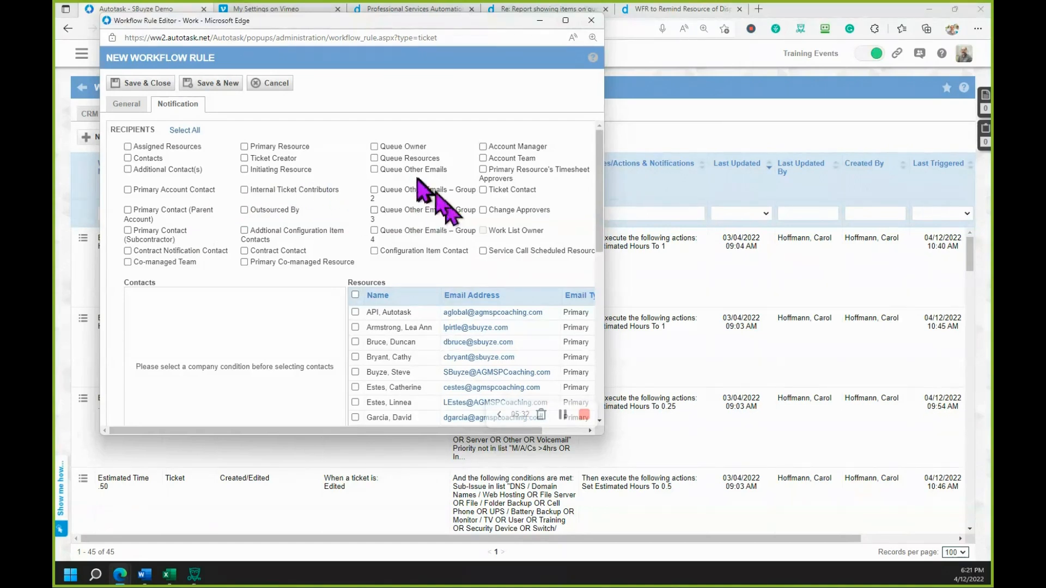
pyautogui.click(127, 158)
pyautogui.click(128, 170)
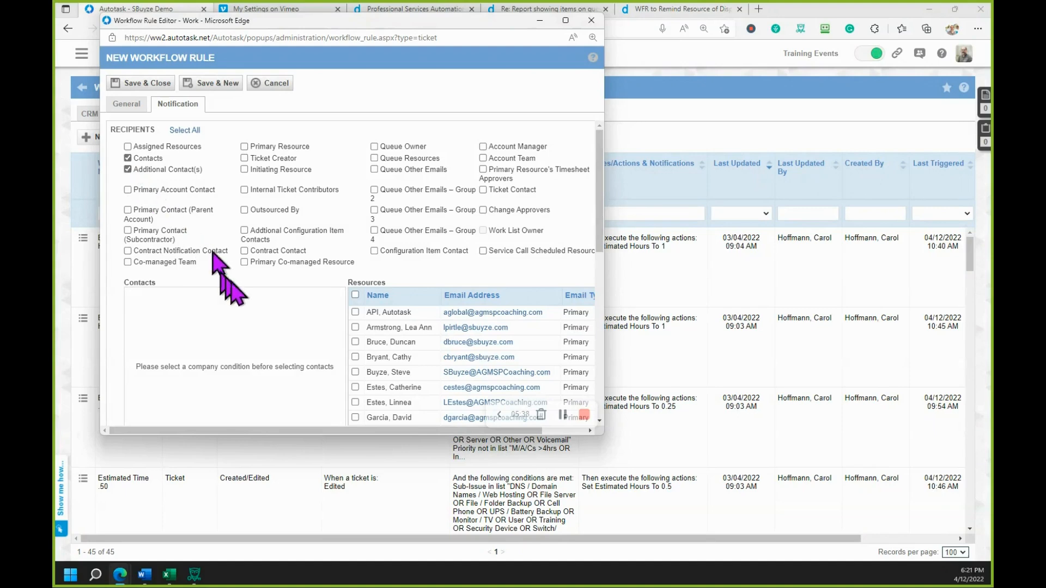
# - Set the notification to be sent from the Support Email Address
pyautogui.scroll(-3, 252, 301)
pyautogui.scroll(-3, 252, 302)
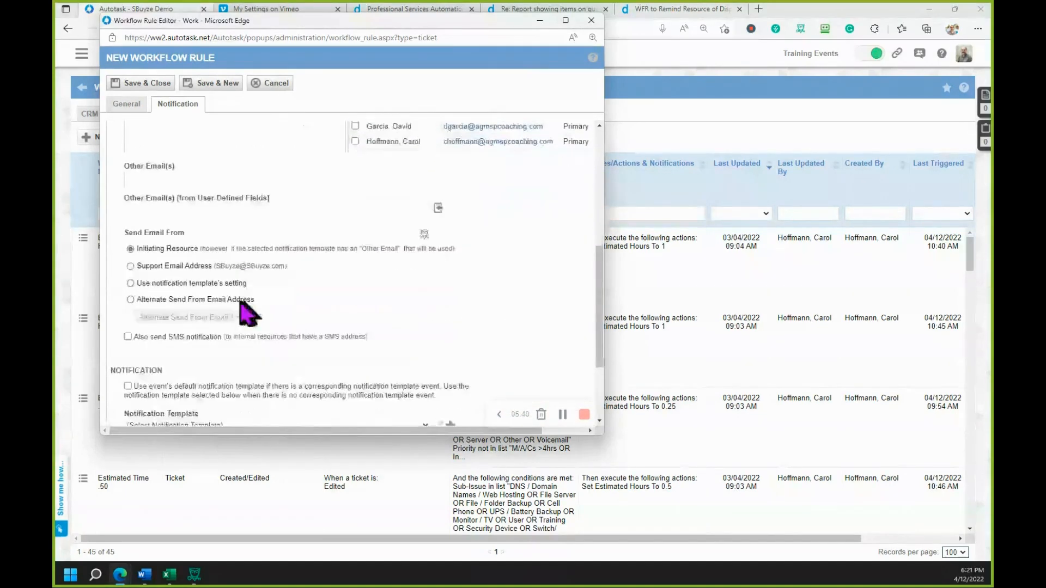
pyautogui.scroll(-1, 233, 312)
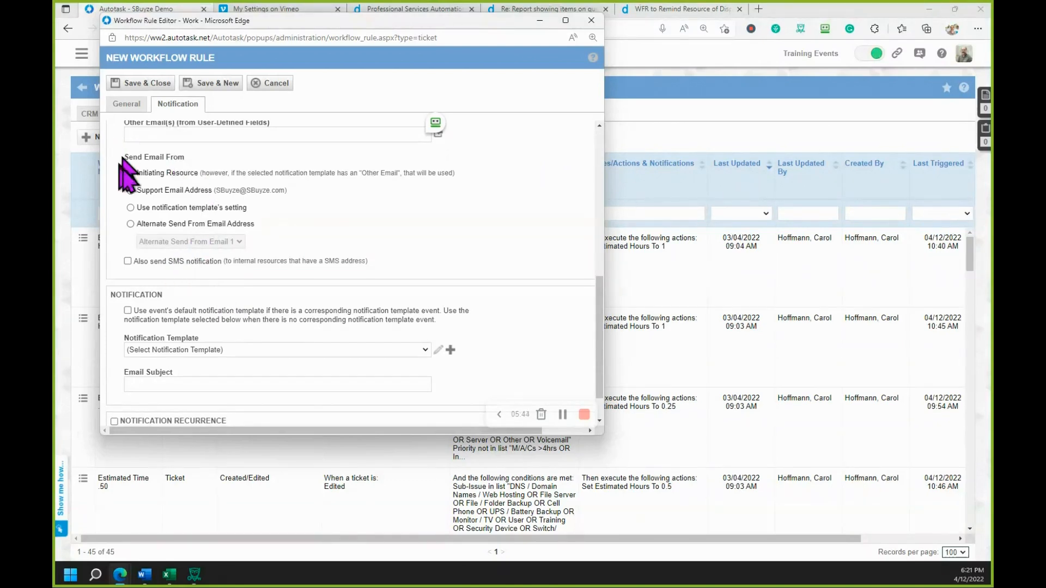
pyautogui.click(131, 191)
# - Choose AGMSPC Service Call Reminder DO NOT USE as the rule's notification template and review the resulting email subject
pyautogui.scroll(-1, 255, 308)
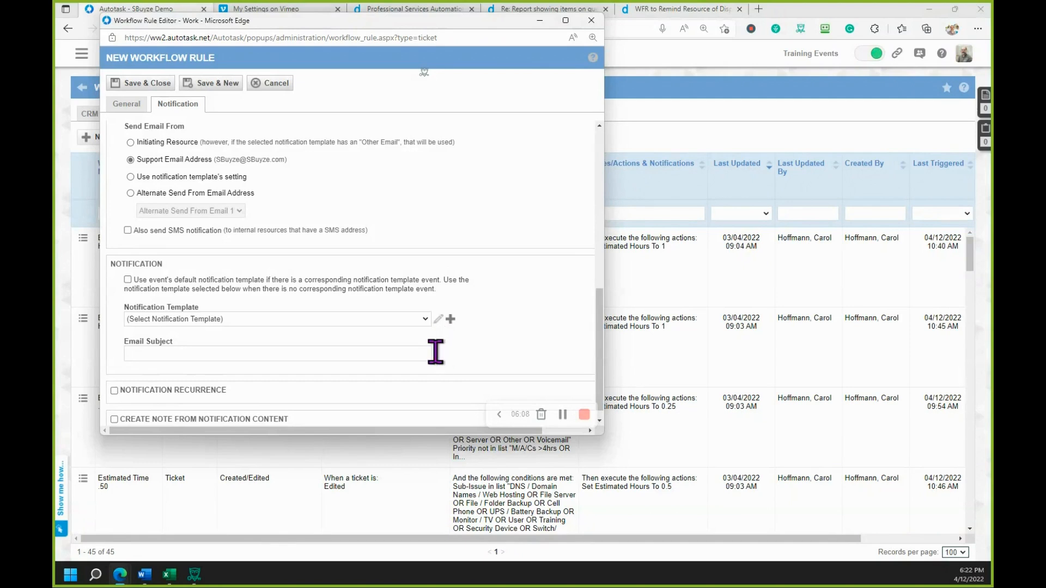
pyautogui.click(426, 320)
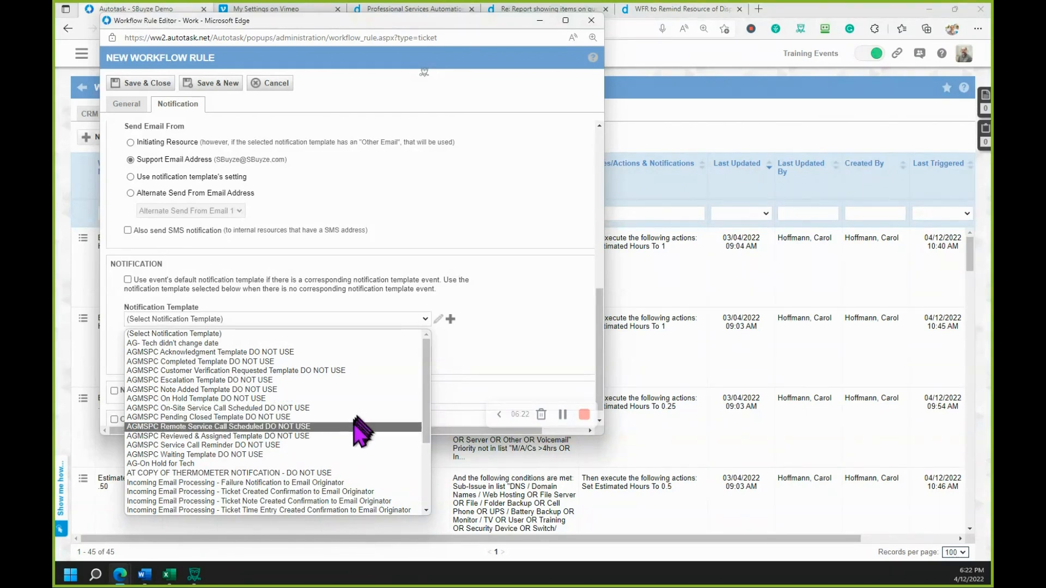
pyautogui.click(355, 445)
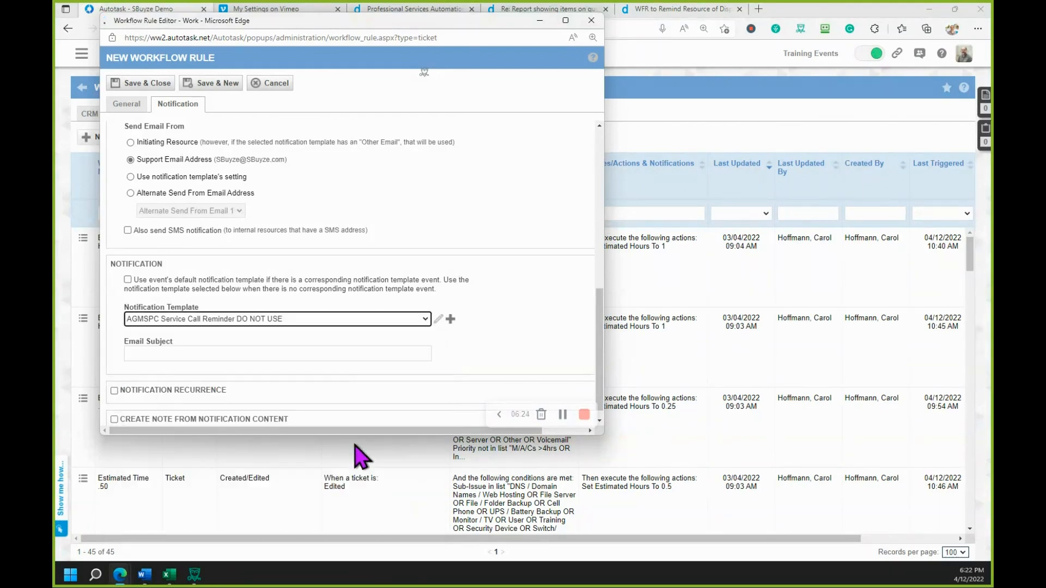
pyautogui.scroll(1, 245, 360)
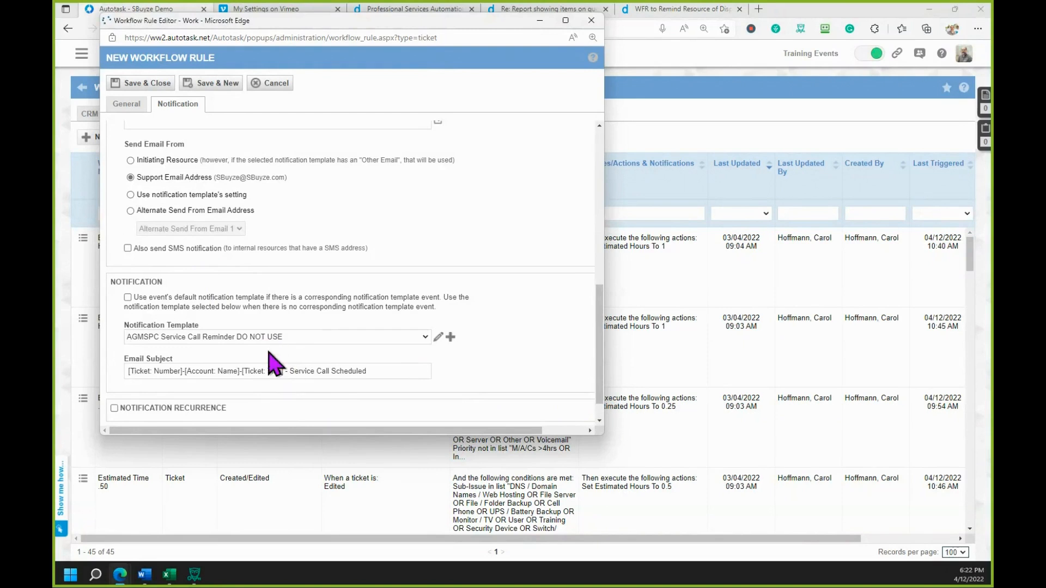
pyautogui.scroll(-1, 273, 362)
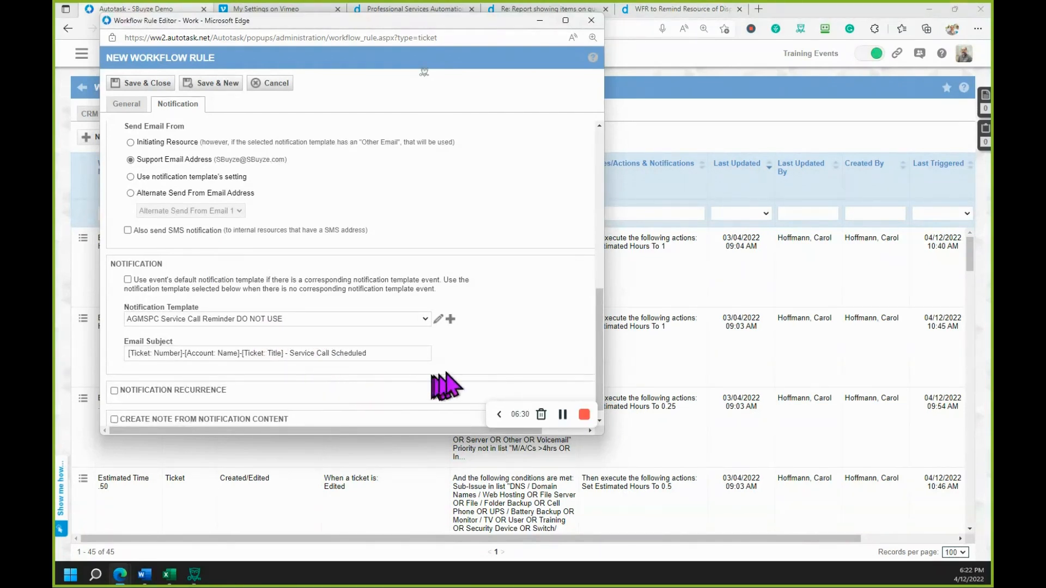
pyautogui.scroll(-1, 484, 363)
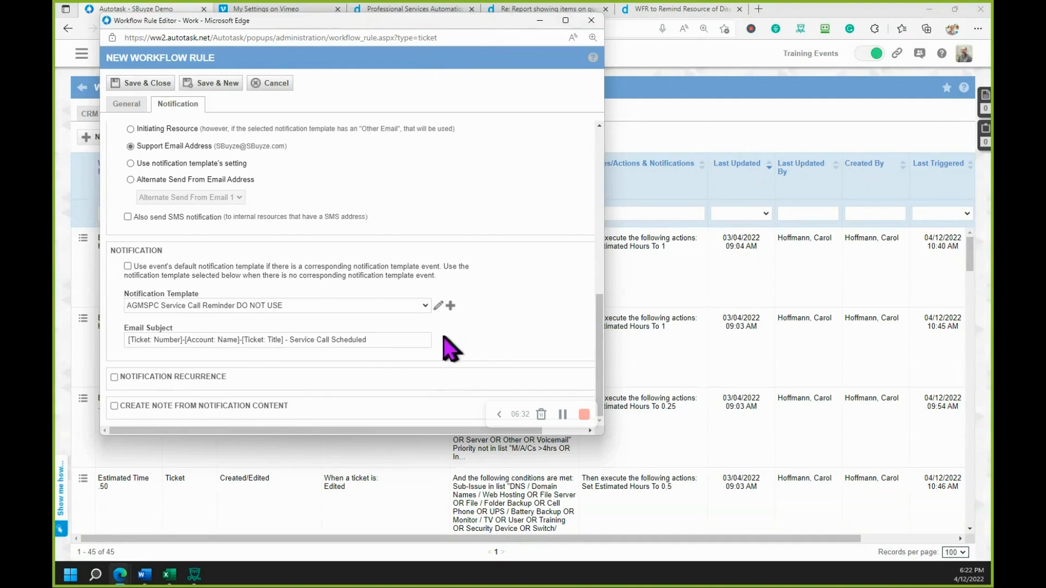
# - Open the selected notification template for editing and examine its email body and the variables available for it
pyautogui.click(440, 307)
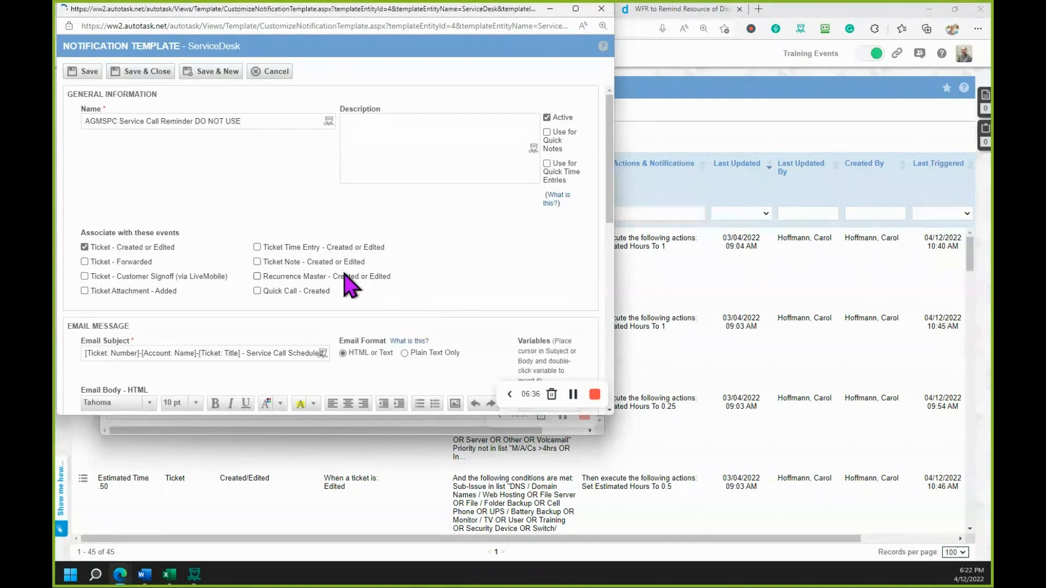
pyautogui.scroll(-3, 349, 284)
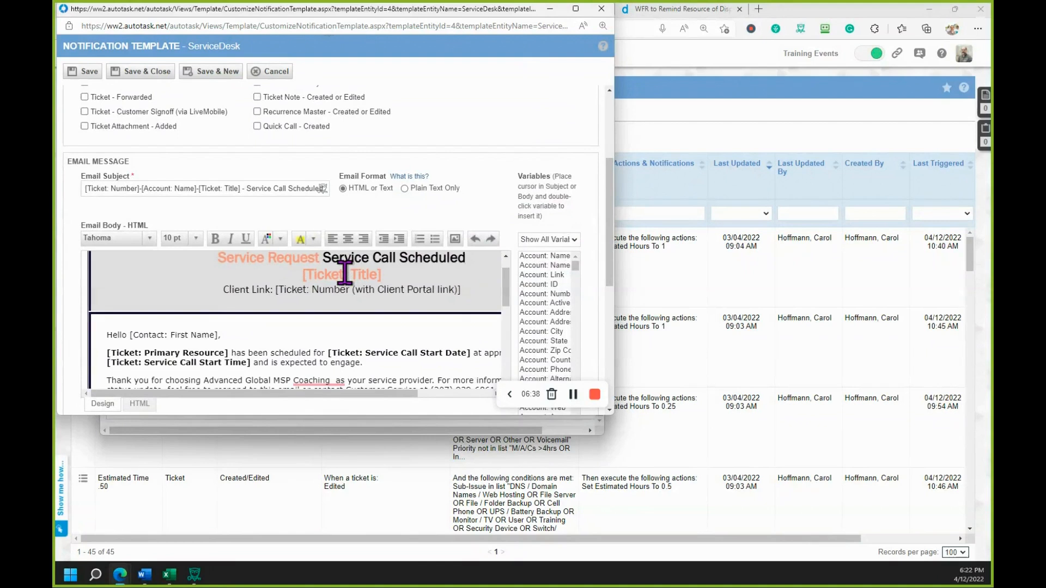
pyautogui.scroll(-1, 345, 274)
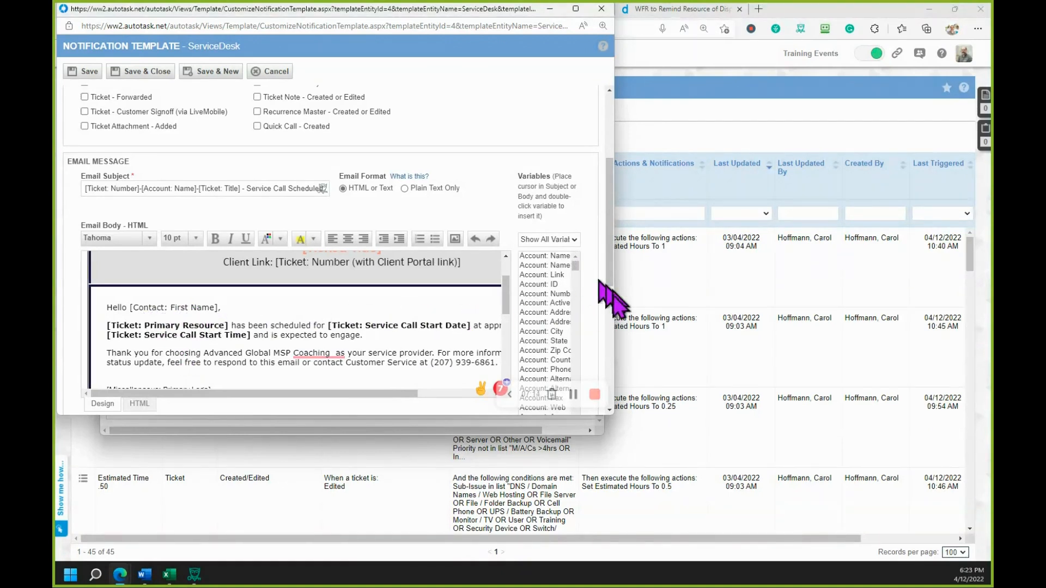
pyautogui.moveTo(613, 303); pyautogui.dragTo(787, 291)
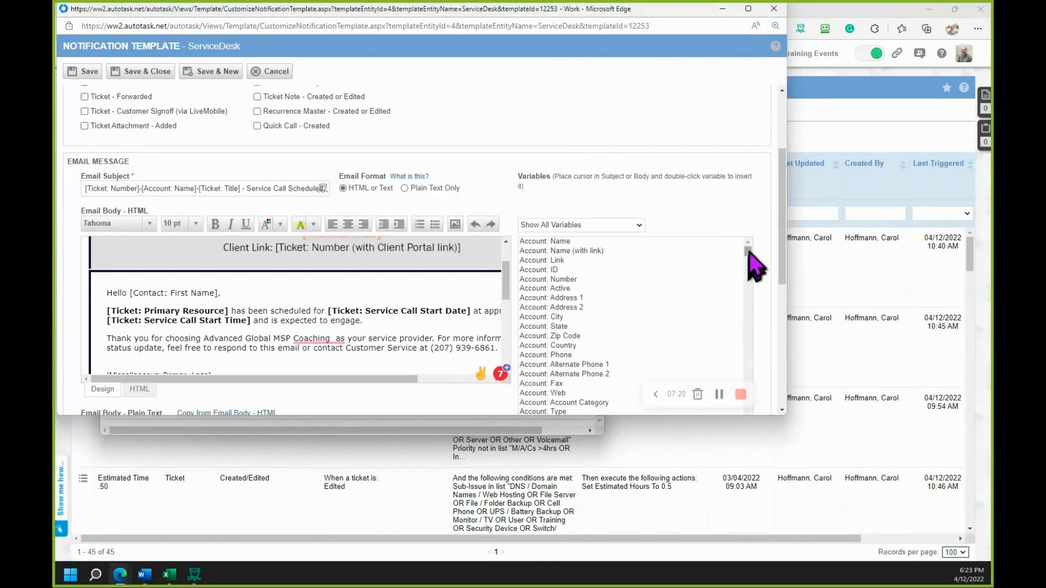
pyautogui.moveTo(749, 252); pyautogui.dragTo(758, 177)
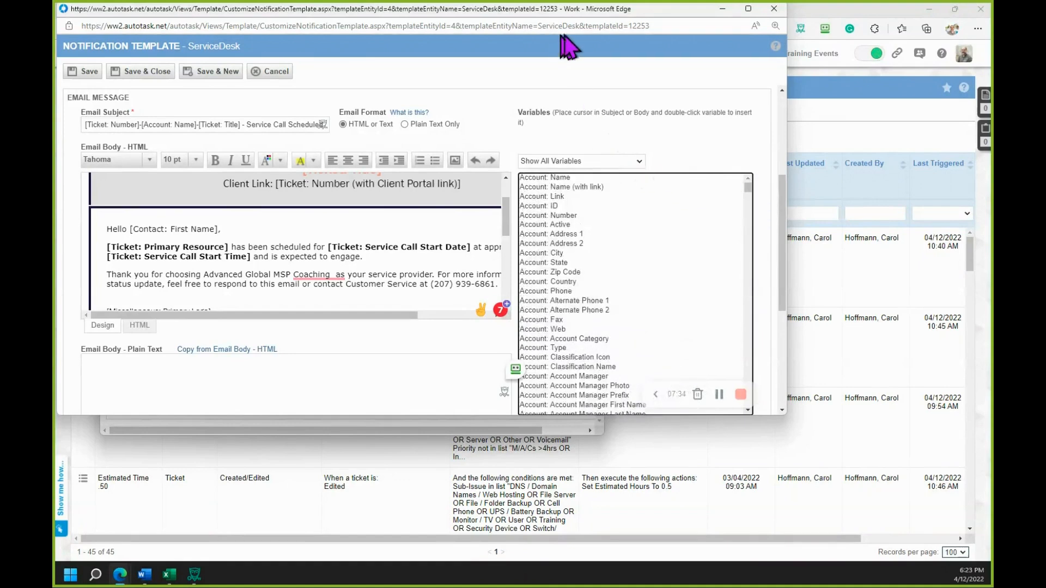
# - Move the template and workflow rule windows out of the way and duplicate the Autotask browser tab
pyautogui.moveTo(664, 9); pyautogui.dragTo(0, 20)
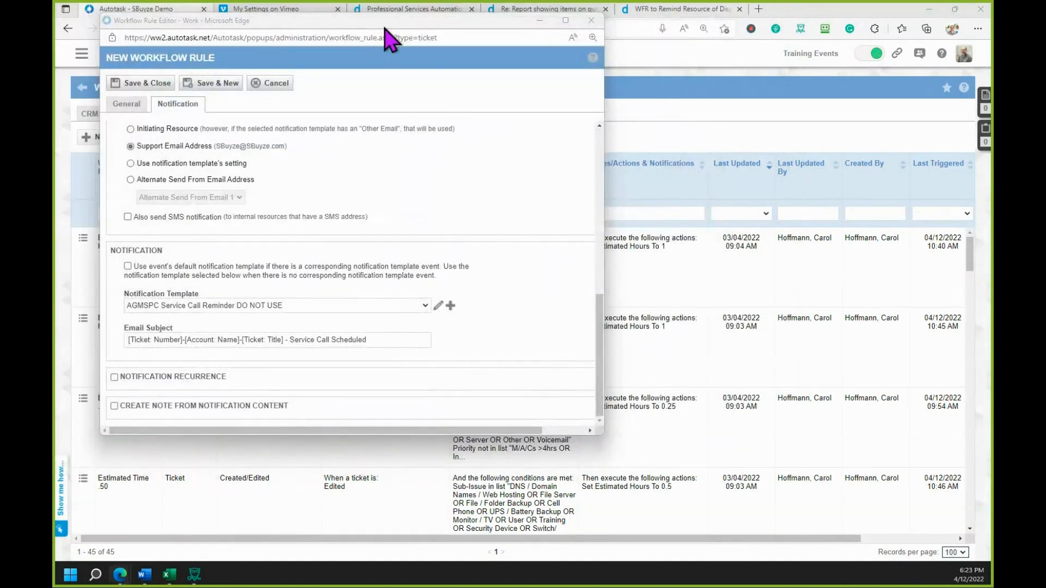
pyautogui.moveTo(412, 21); pyautogui.dragTo(0, 22)
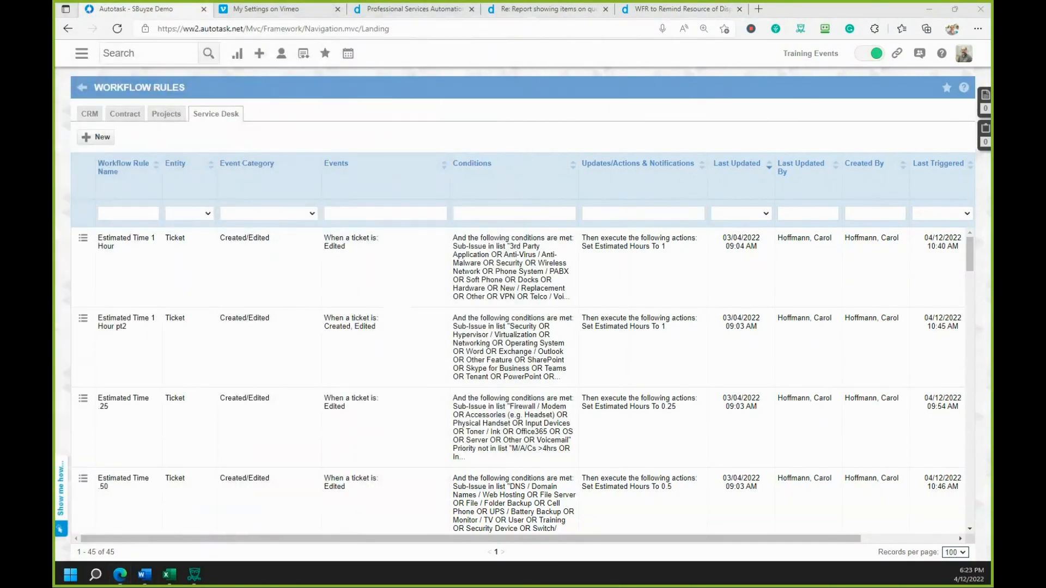
pyautogui.rightClick(145, 12)
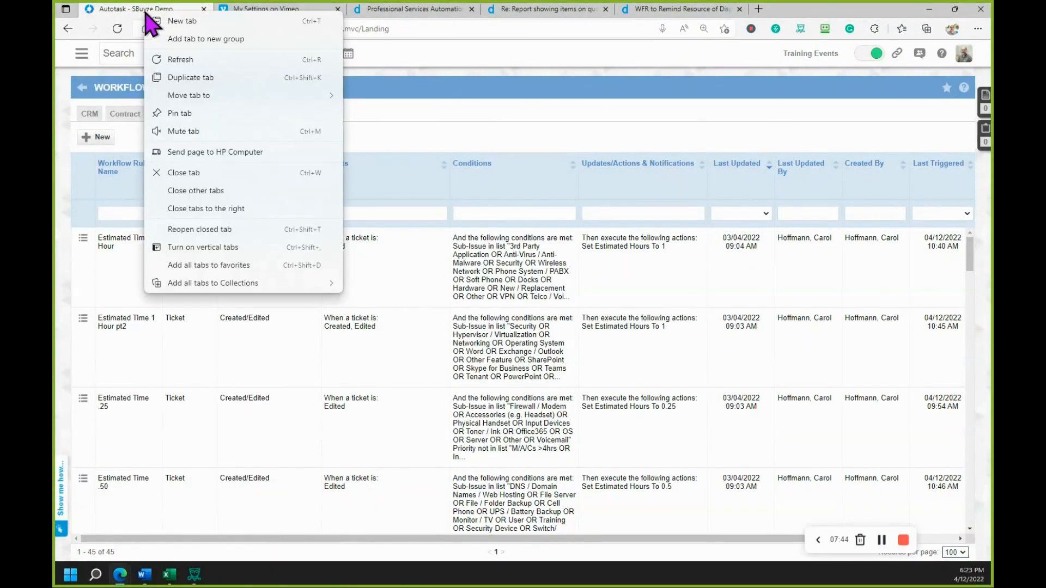
pyautogui.click(188, 77)
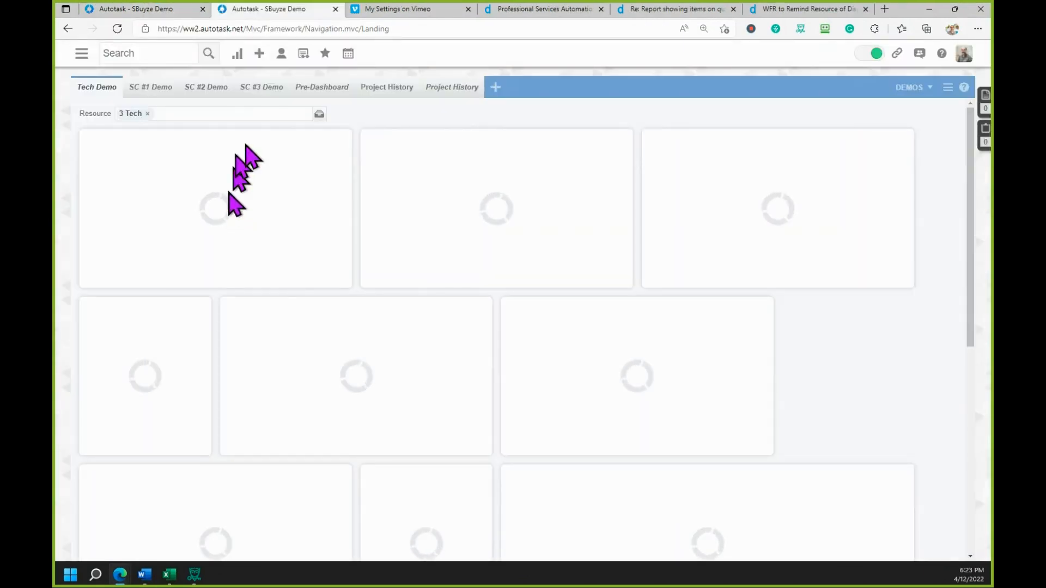
# - Open the Notification Templates page from the Email Notifications & Surveys section of Admin's automation settings
pyautogui.click(325, 53)
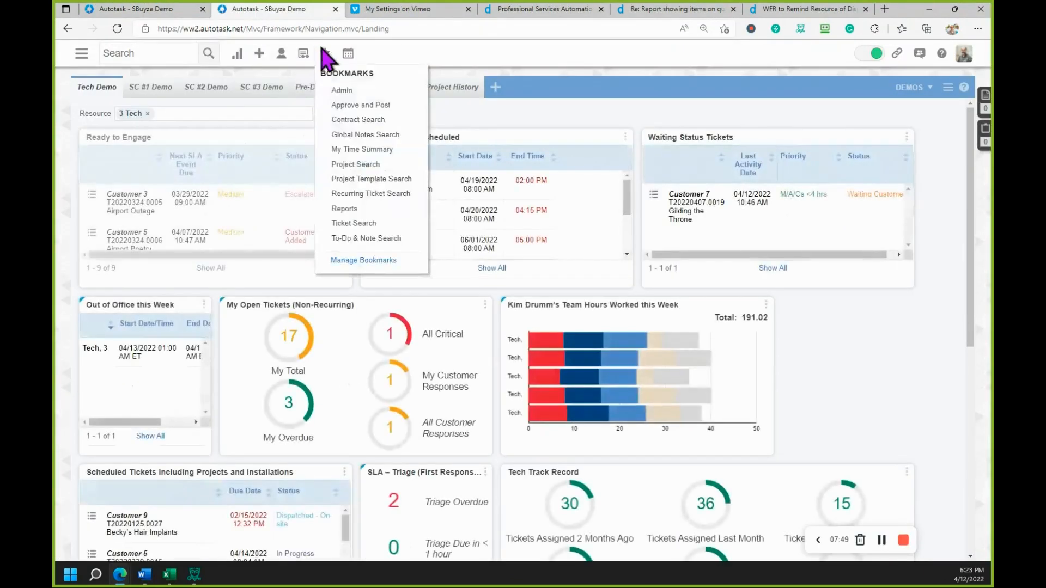
pyautogui.click(341, 90)
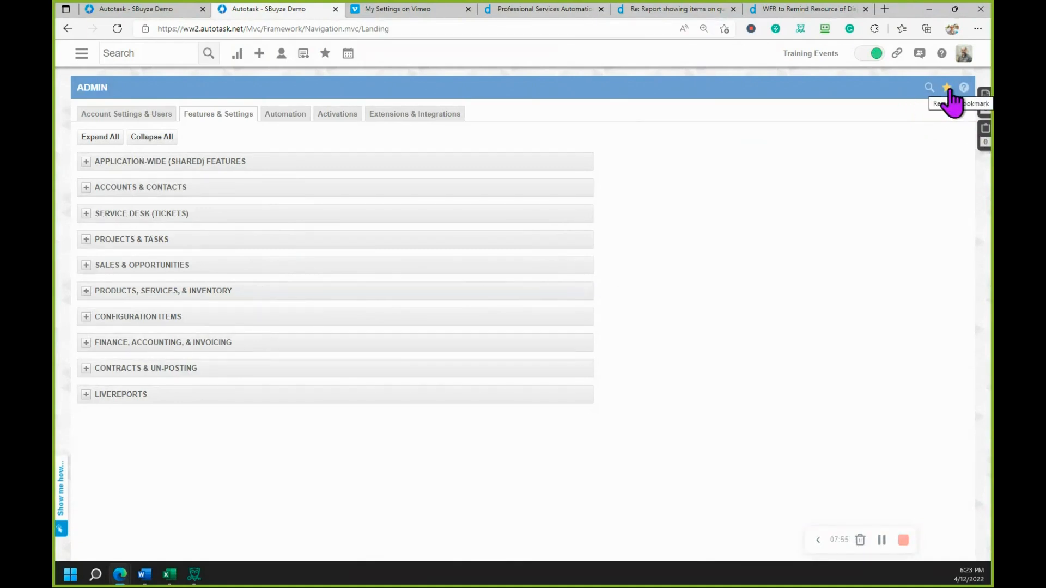
pyautogui.click(326, 57)
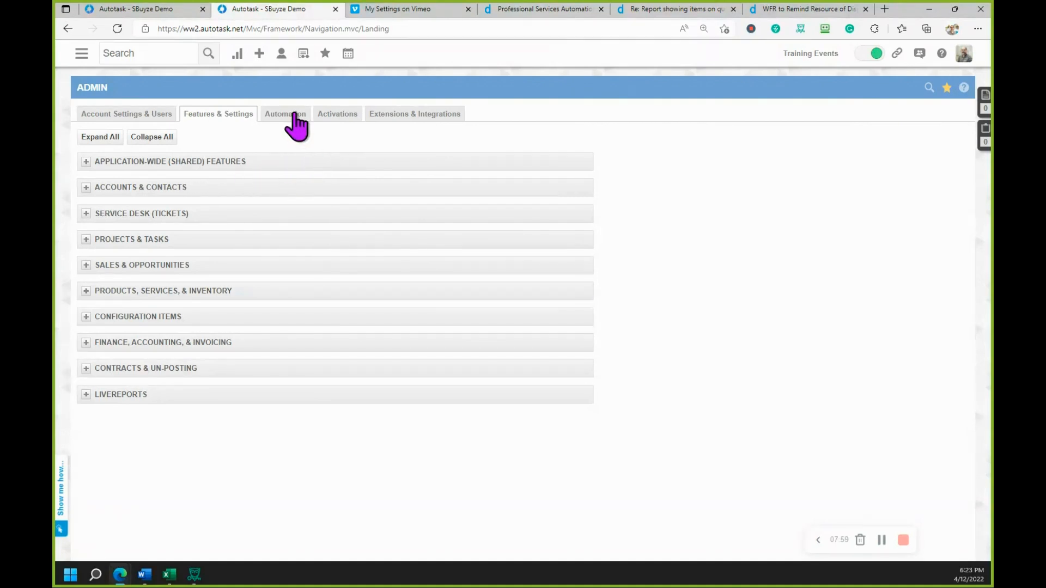
pyautogui.click(294, 116)
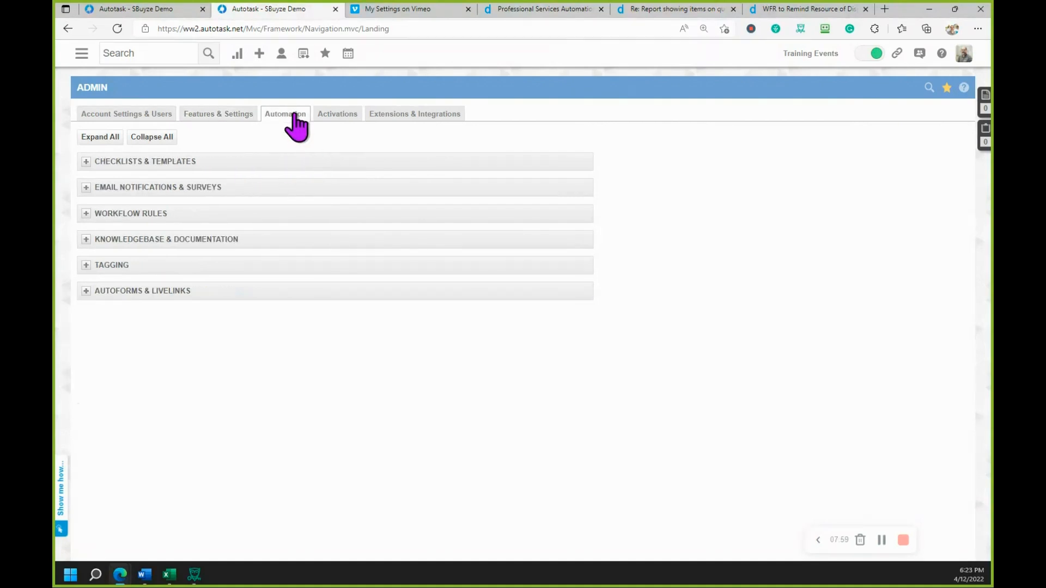
pyautogui.click(85, 188)
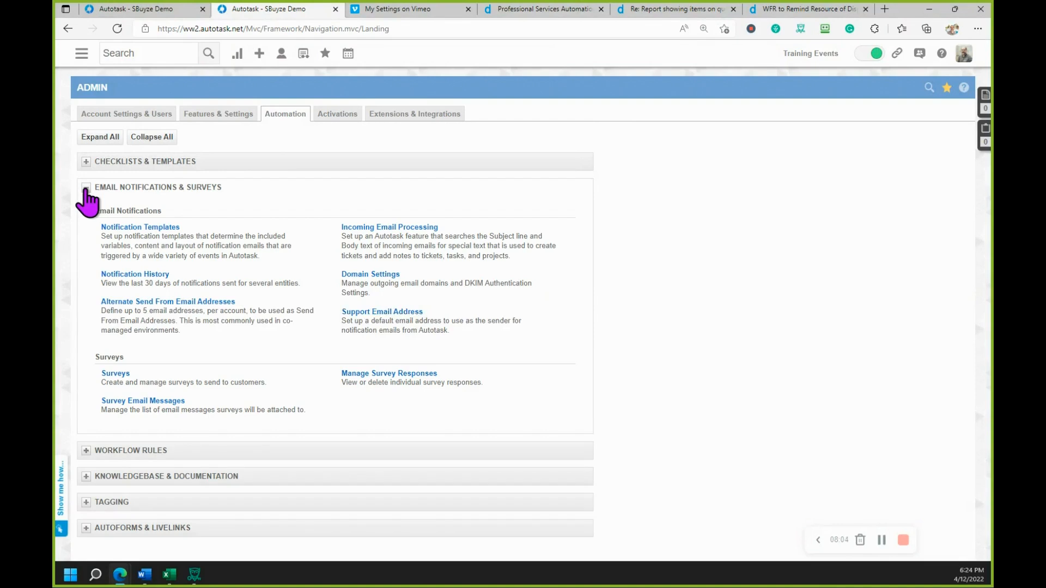
pyautogui.click(139, 228)
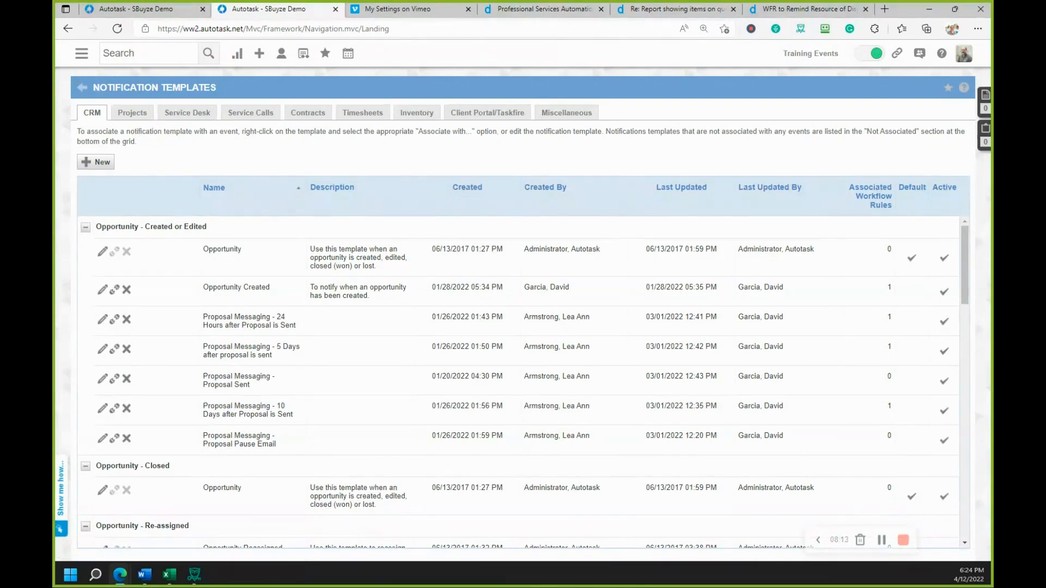
# - Start a new notification template in the Service Calls category
pyautogui.click(199, 129)
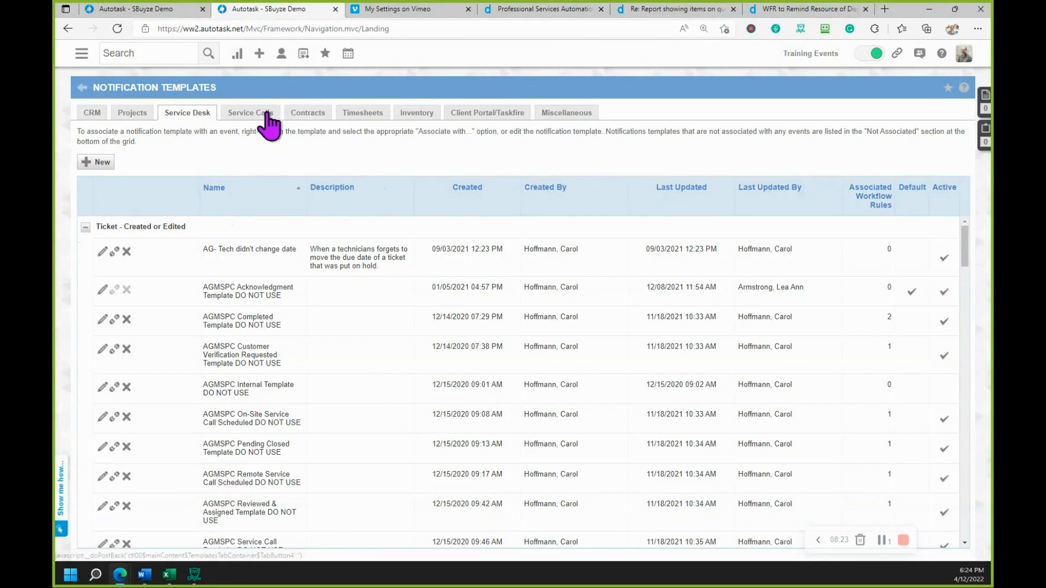
pyautogui.click(250, 114)
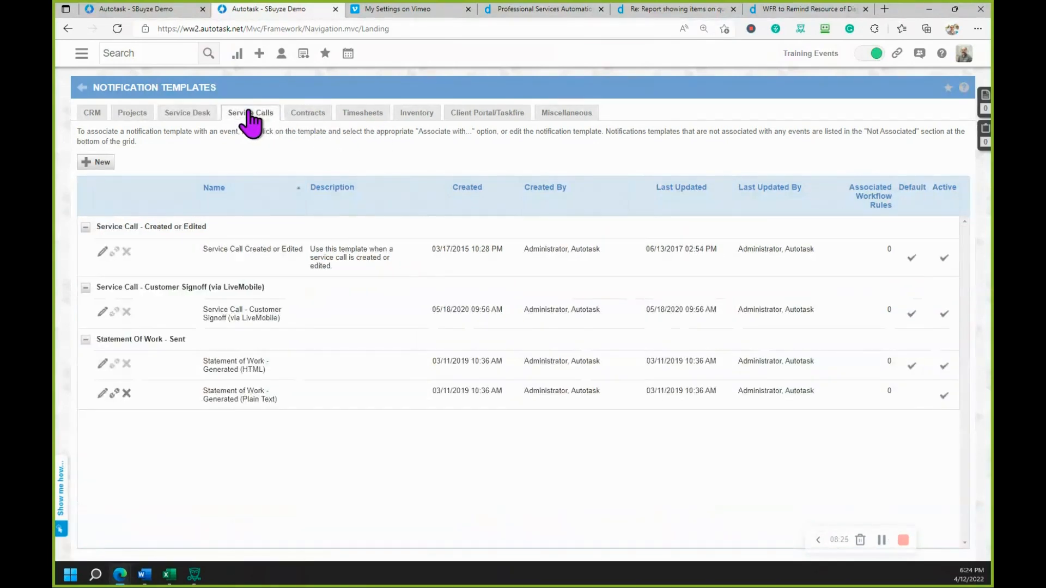
pyautogui.click(98, 162)
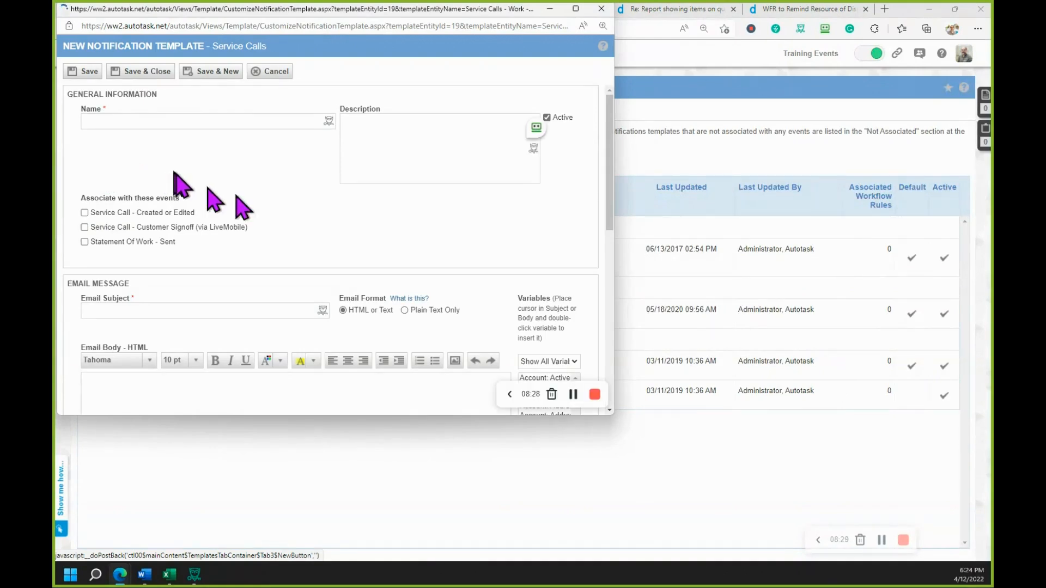
# - Widen the new template's window, show only Service Call variables for the email body, and select Service Call: Dispatcher Last Name
pyautogui.scroll(-3, 376, 242)
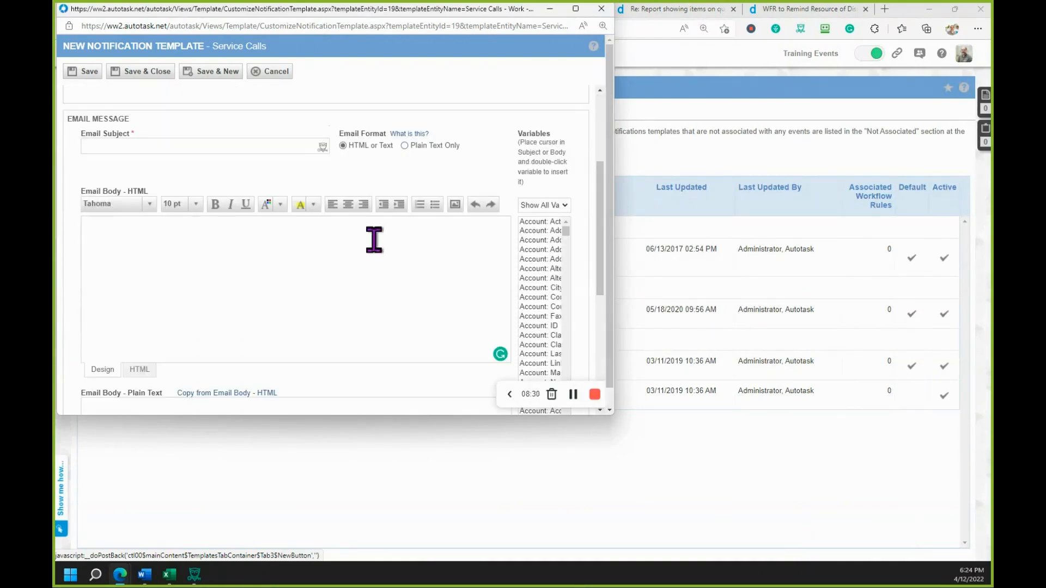
pyautogui.moveTo(610, 353); pyautogui.dragTo(930, 306)
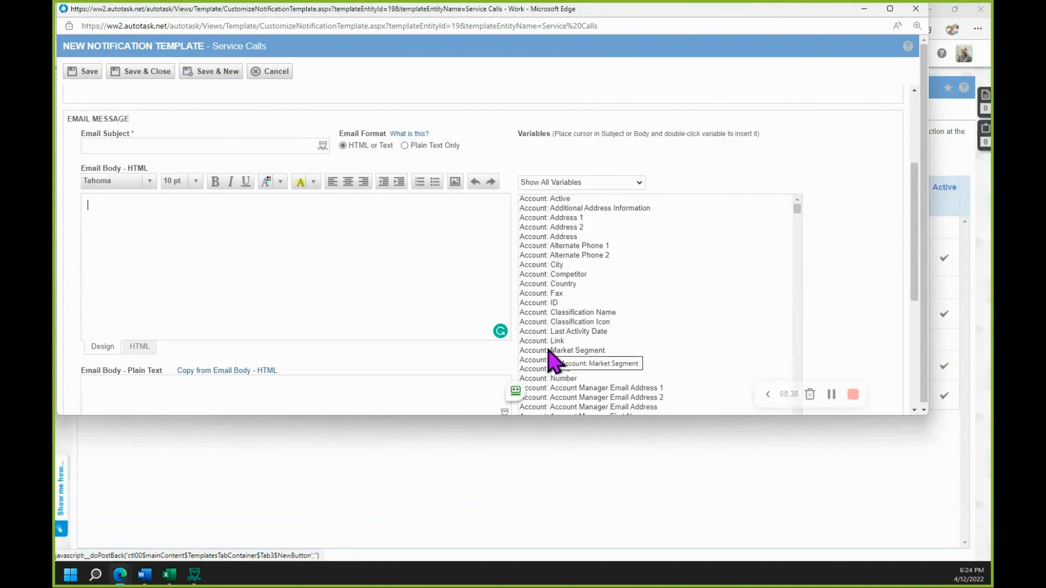
pyautogui.click(281, 212)
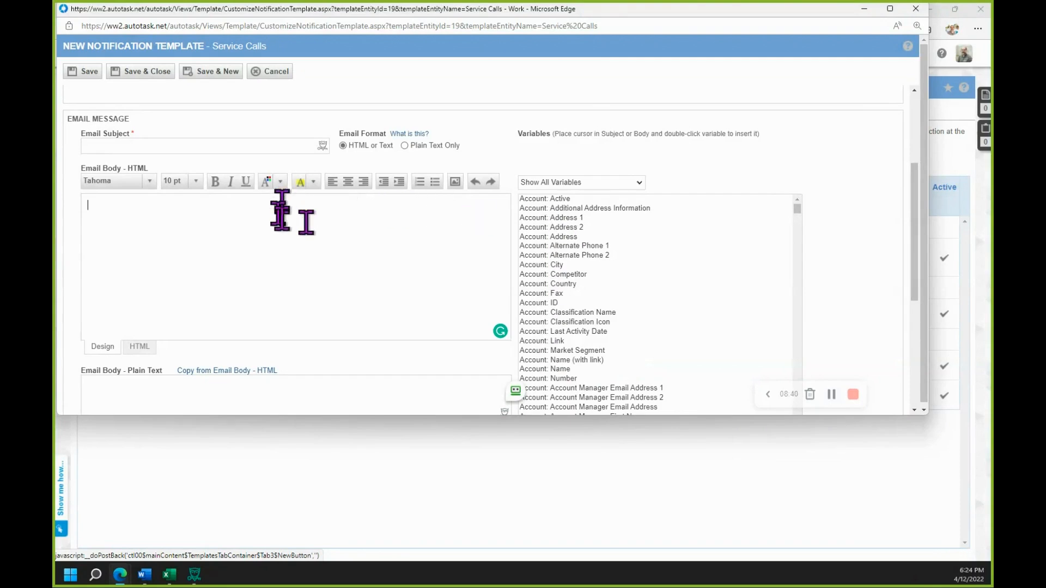
pyautogui.click(639, 183)
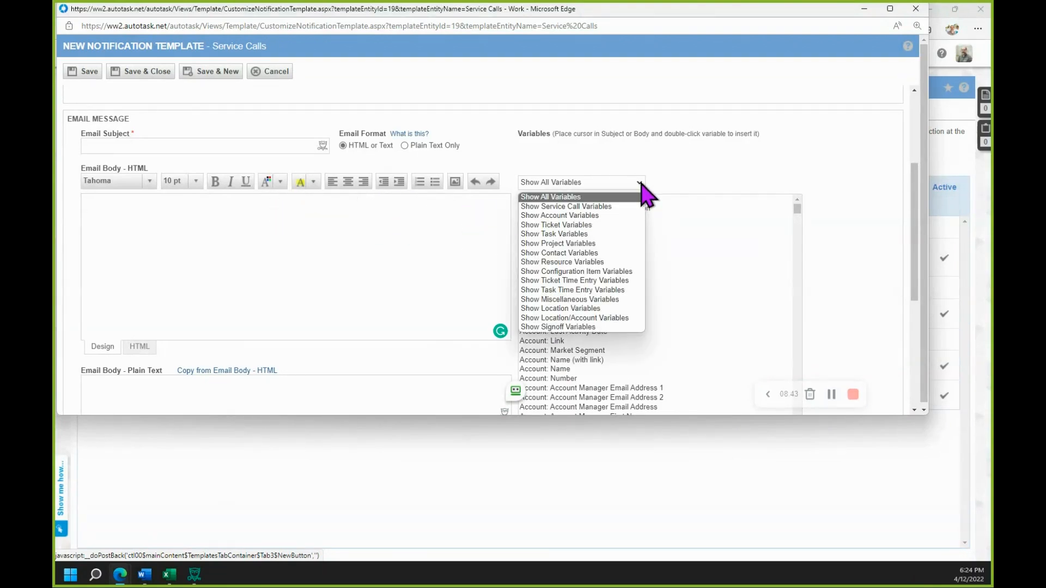
pyautogui.click(621, 207)
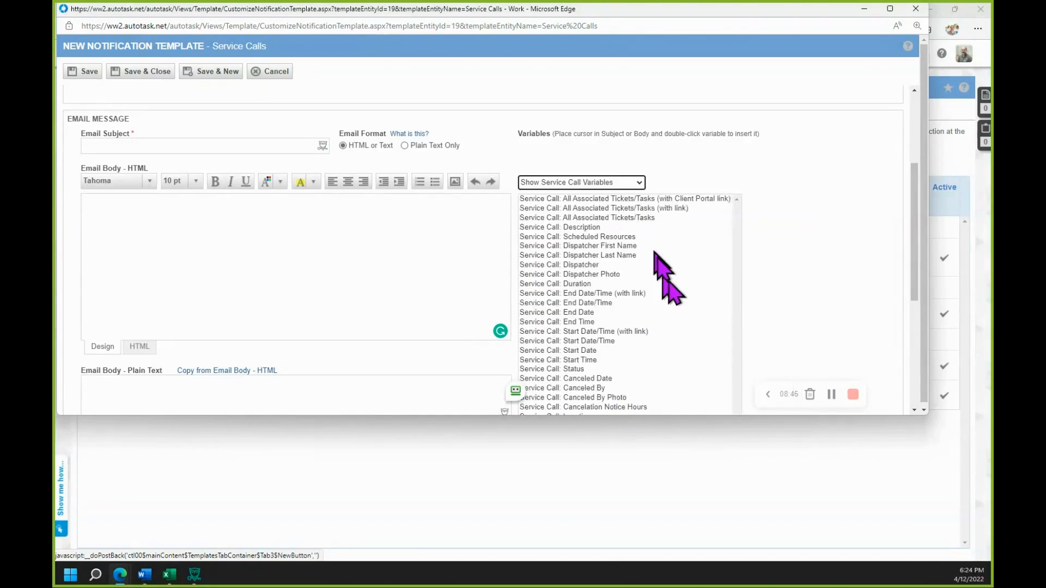
pyautogui.click(627, 253)
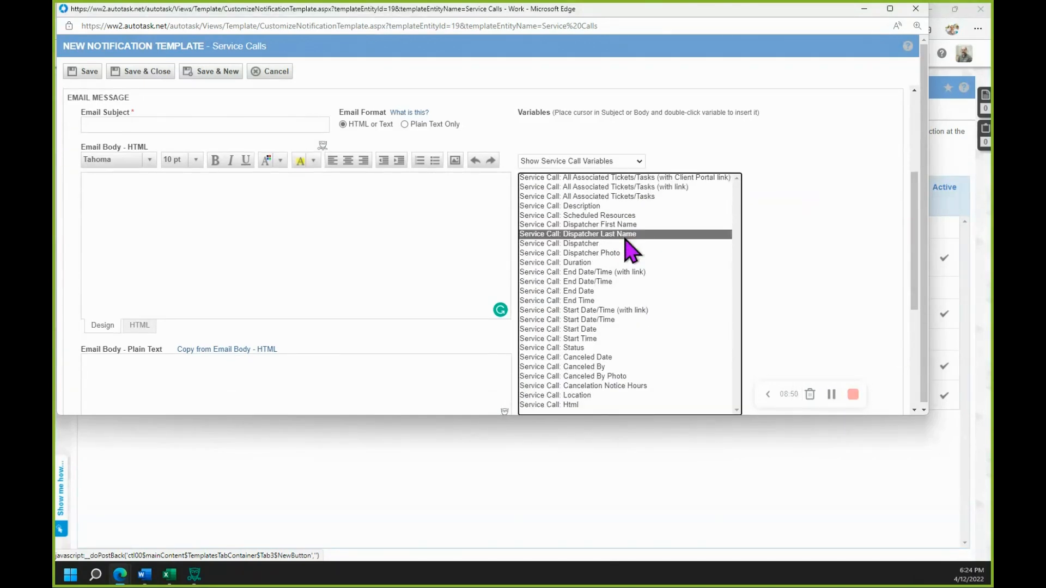
# - Insert the Service Call: End Time variable into the new Service Calls template's HTML email body
pyautogui.click(603, 217)
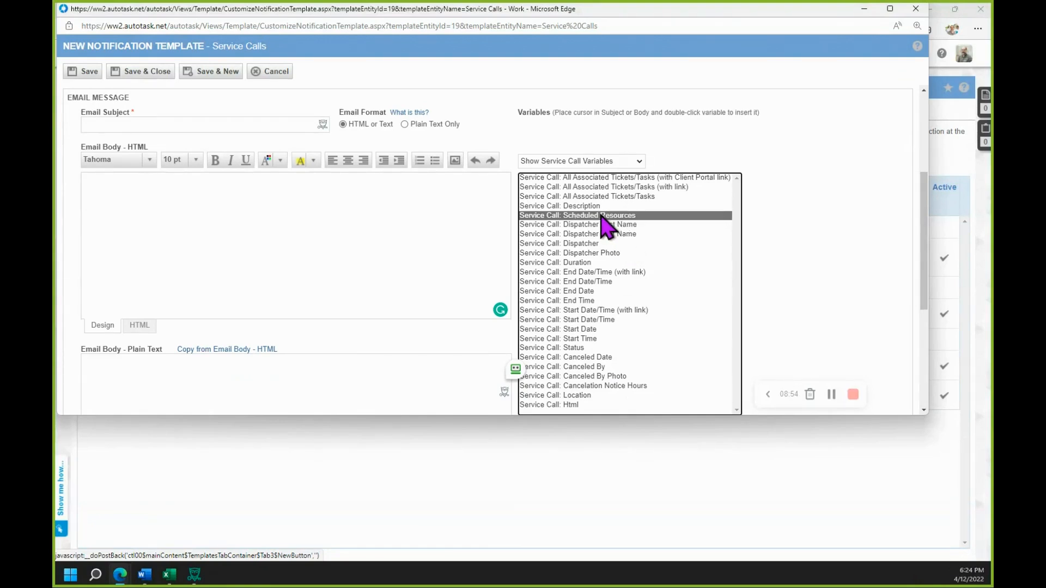
pyautogui.click(261, 213)
pyautogui.scroll(3, 270, 226)
pyautogui.scroll(-1, 346, 273)
pyautogui.scroll(-1, 349, 275)
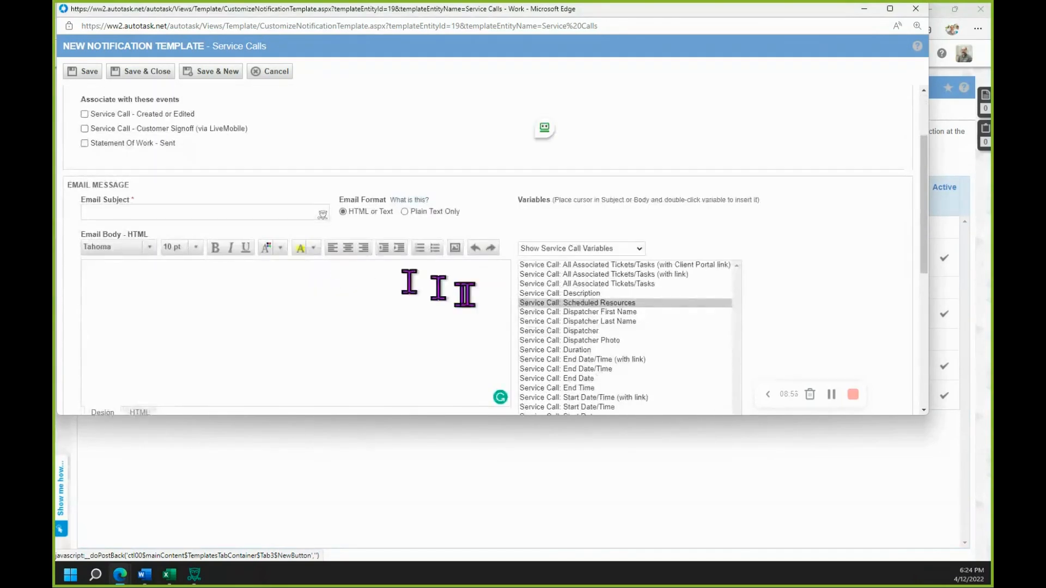
pyautogui.scroll(-1, 577, 303)
pyautogui.doubleClick(578, 303)
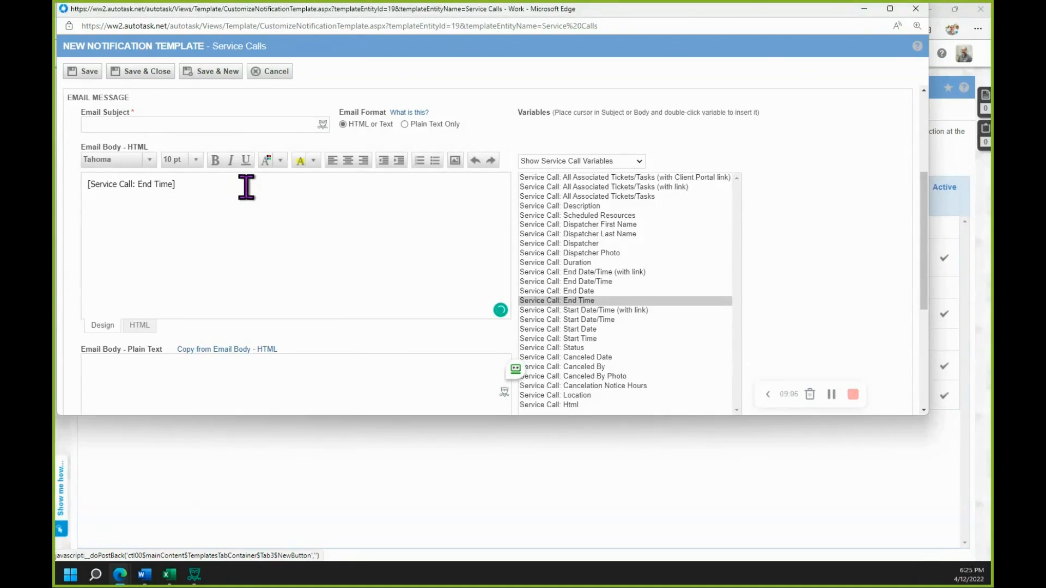
# - Insert the Service Call: Scheduled Resources variable on its own line below the End Time variable and copy it
pyautogui.click(589, 217)
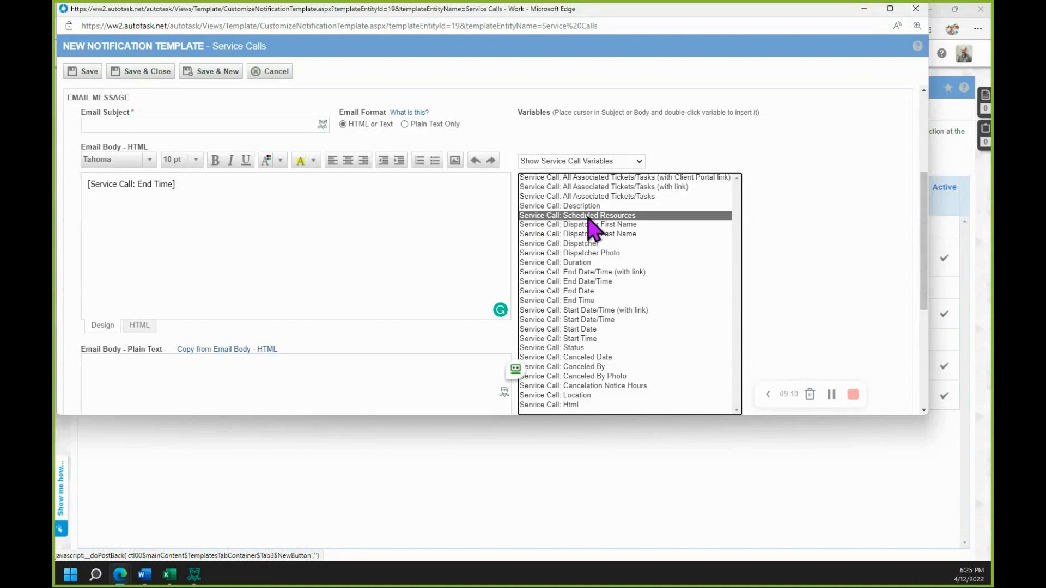
pyautogui.doubleClick(588, 216)
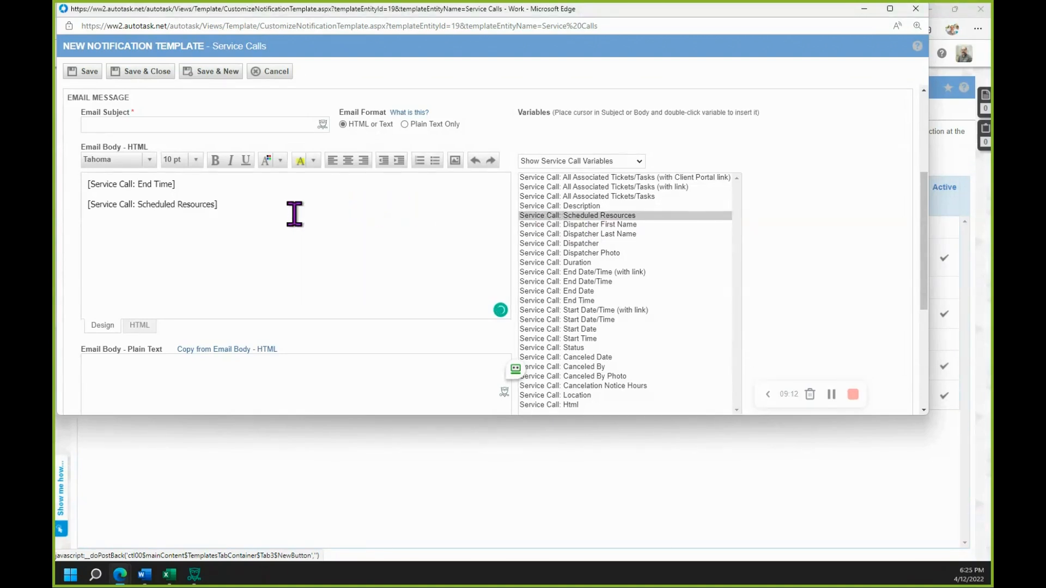
pyautogui.hotkey('shift', 'Home')
pyautogui.hotkey('ctrl', 'c')
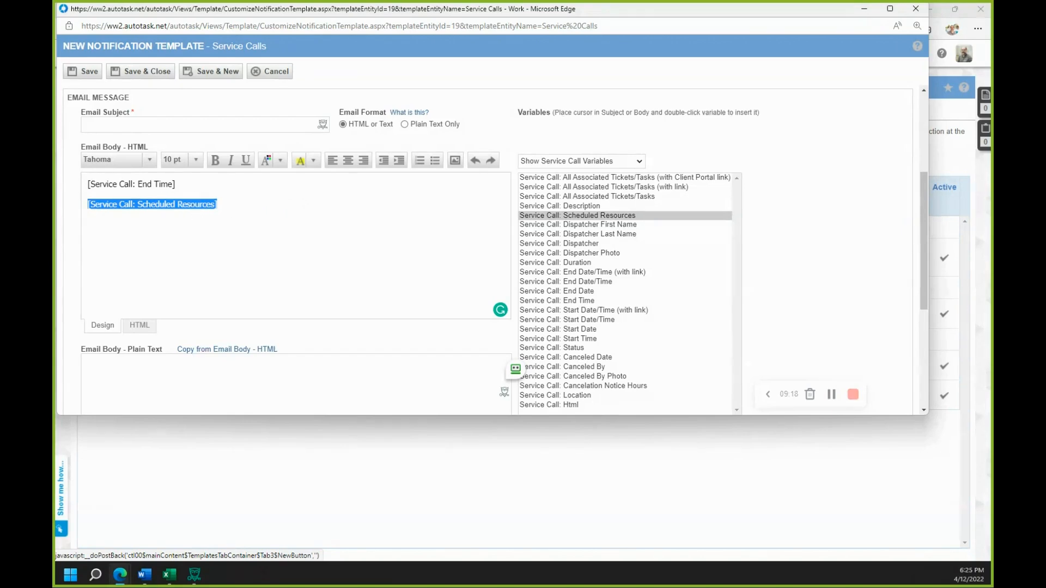
pyautogui.moveTo(55, 121); pyautogui.dragTo(700, 57)
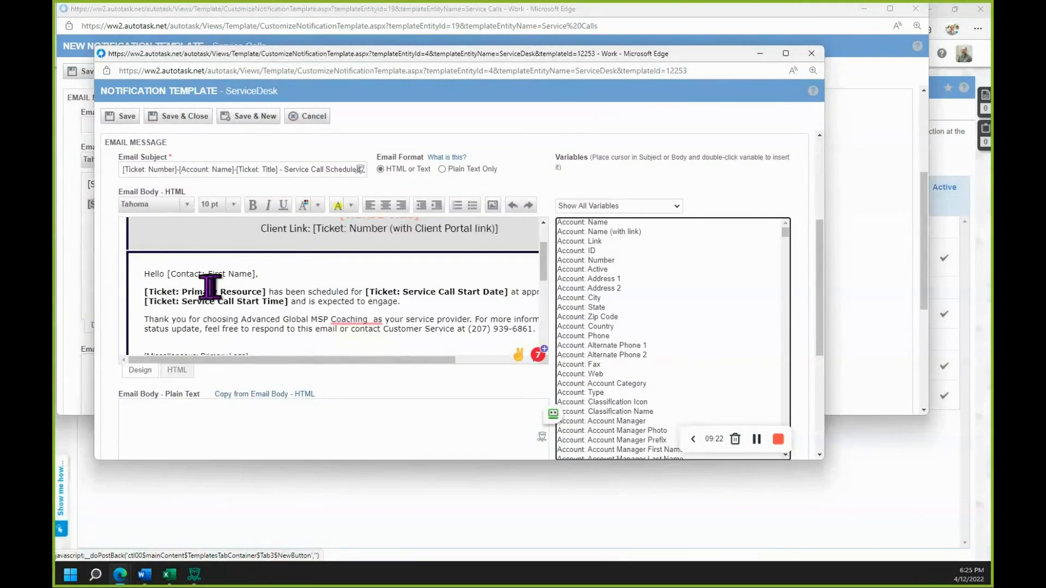
pyautogui.click(267, 294)
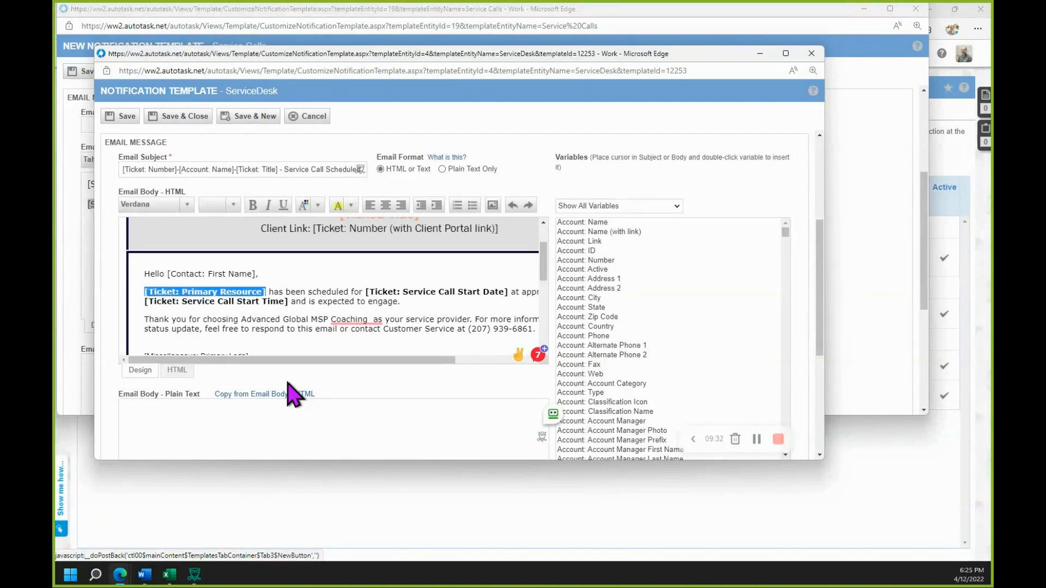
pyautogui.hotkey('ctrl', 'v')
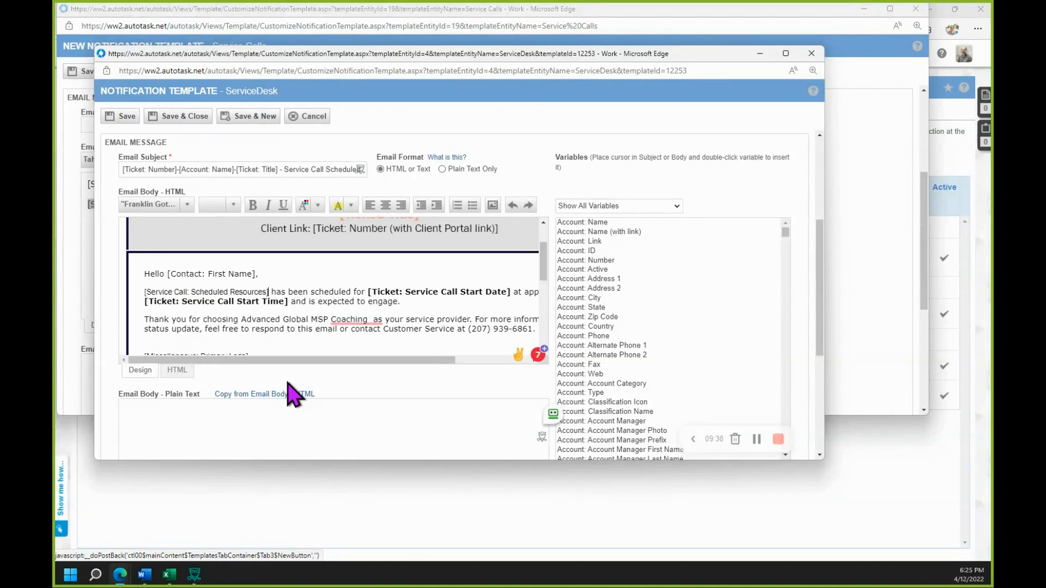
pyautogui.hotkey('shift', 'End')
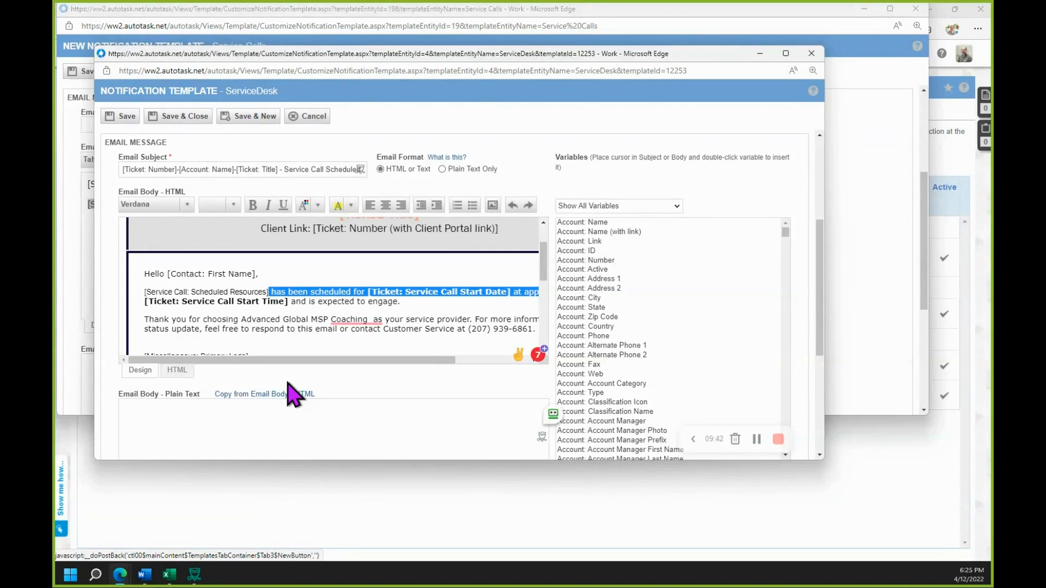
pyautogui.press('Delete')
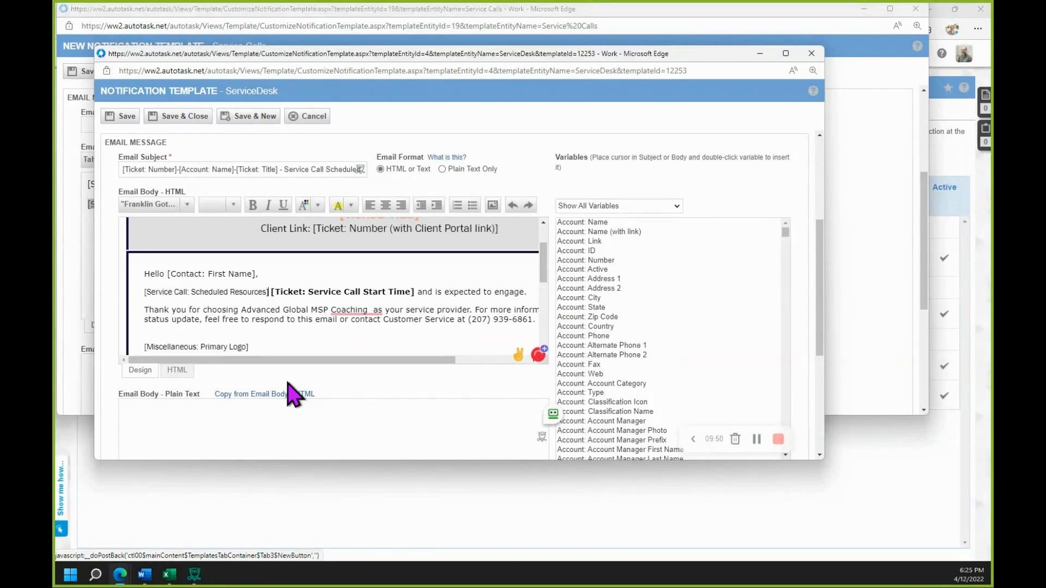
pyautogui.scroll(1, 287, 345)
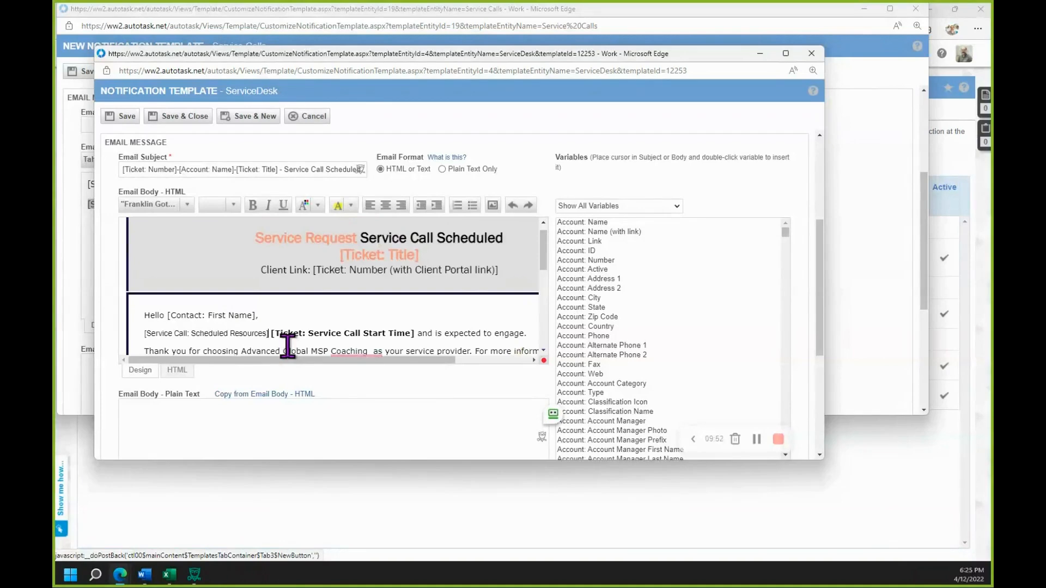
pyautogui.scroll(-2, 286, 345)
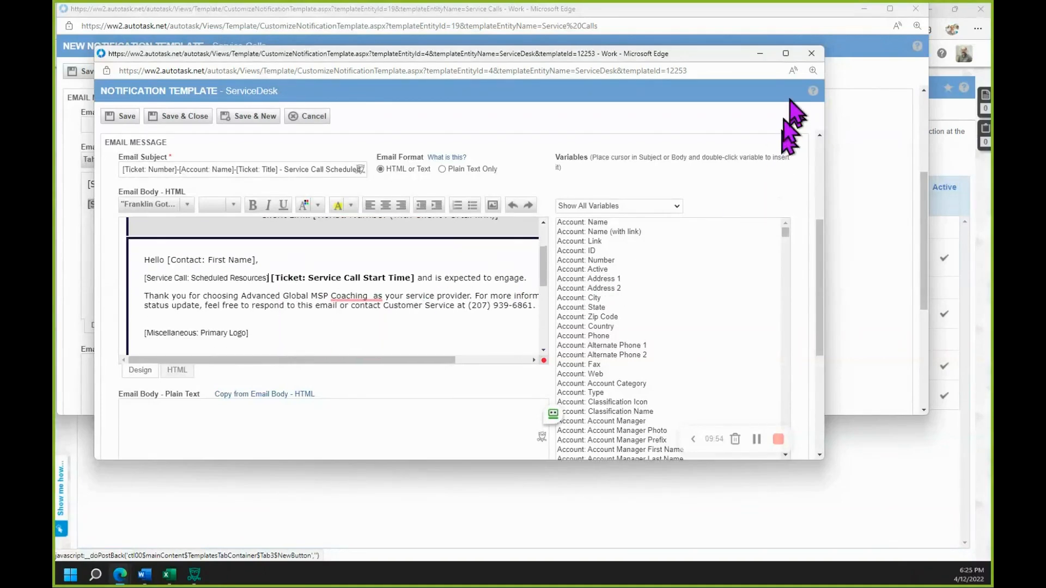
pyautogui.click(811, 53)
pyautogui.click(313, 160)
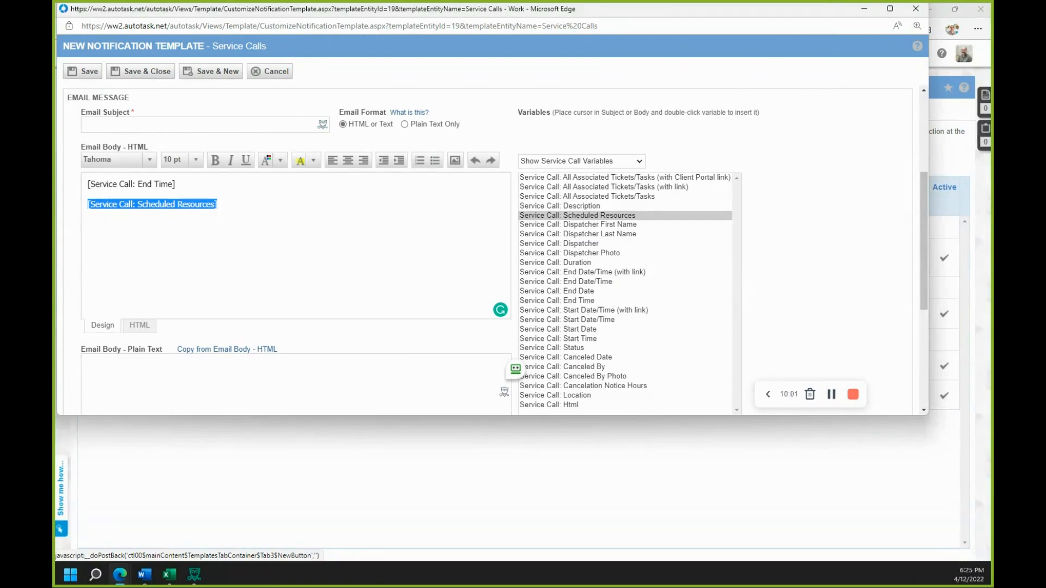
pyautogui.click(853, 394)
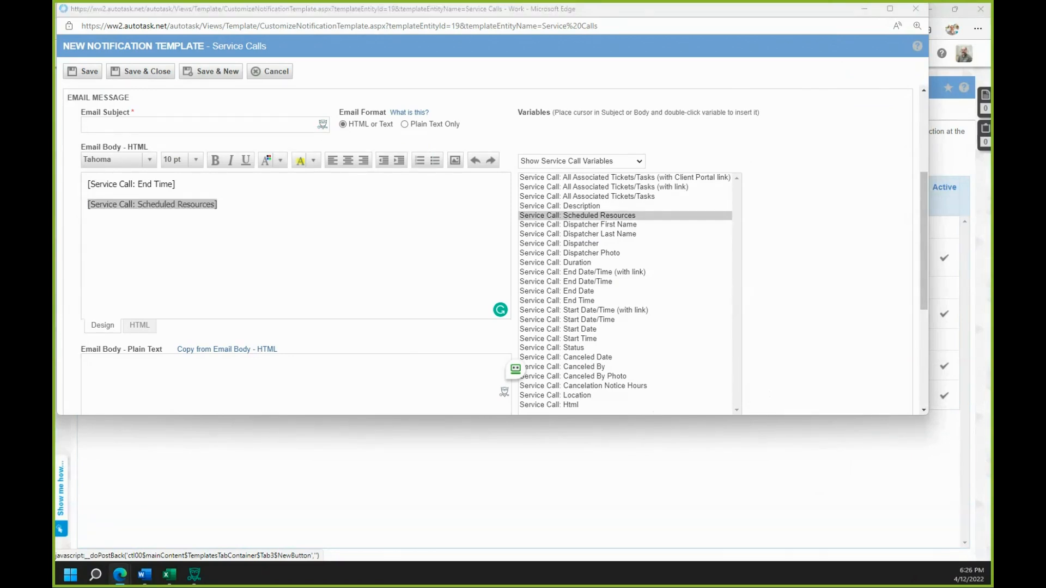
# - Replace [Ticket: Primary Resource] with [Service Call: Scheduled Resources] in the email body of the ServiceDesk template AGMSPC Service Call Reminder.DO NOT USE
pyautogui.moveTo(234, 98); pyautogui.dragTo(439, 12)
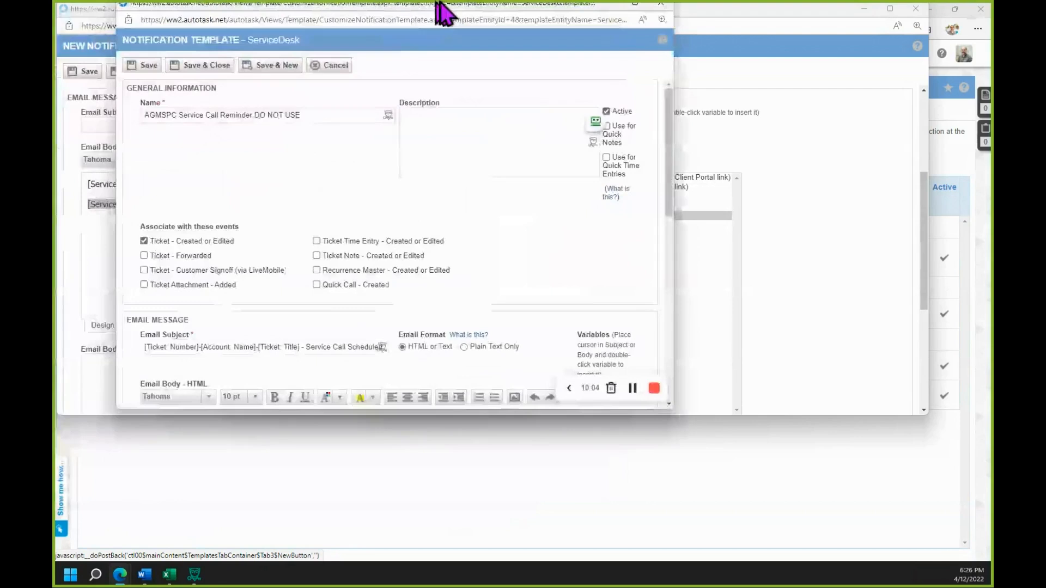
pyautogui.scroll(-5, 319, 327)
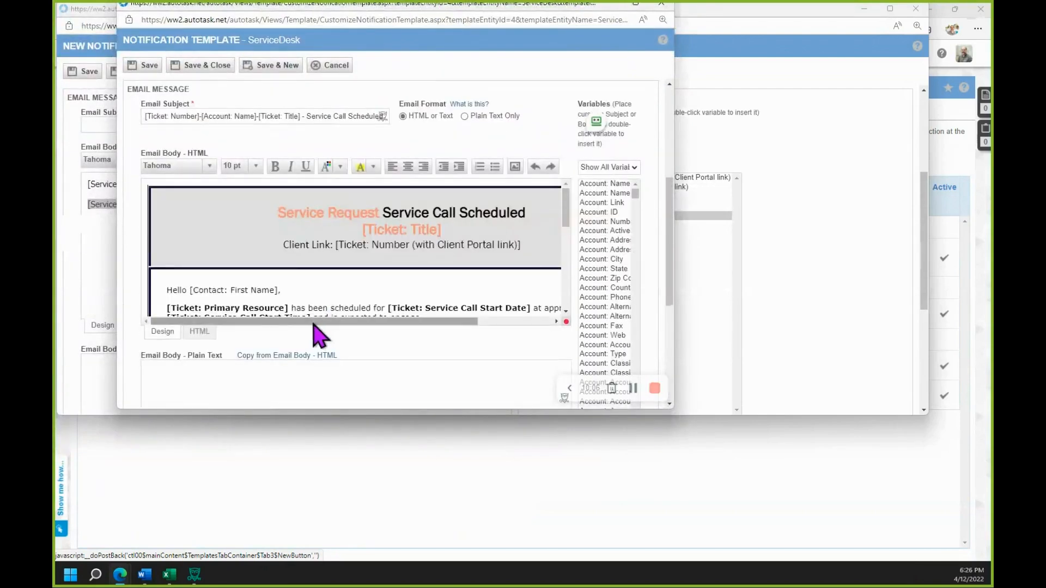
pyautogui.click(332, 292)
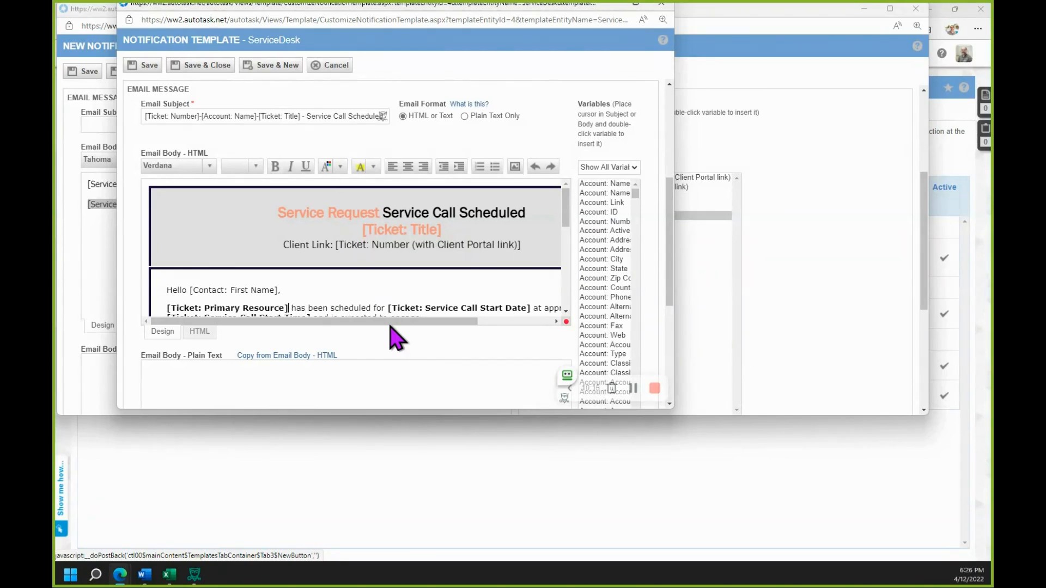
pyautogui.hotkey('shift', 'Home')
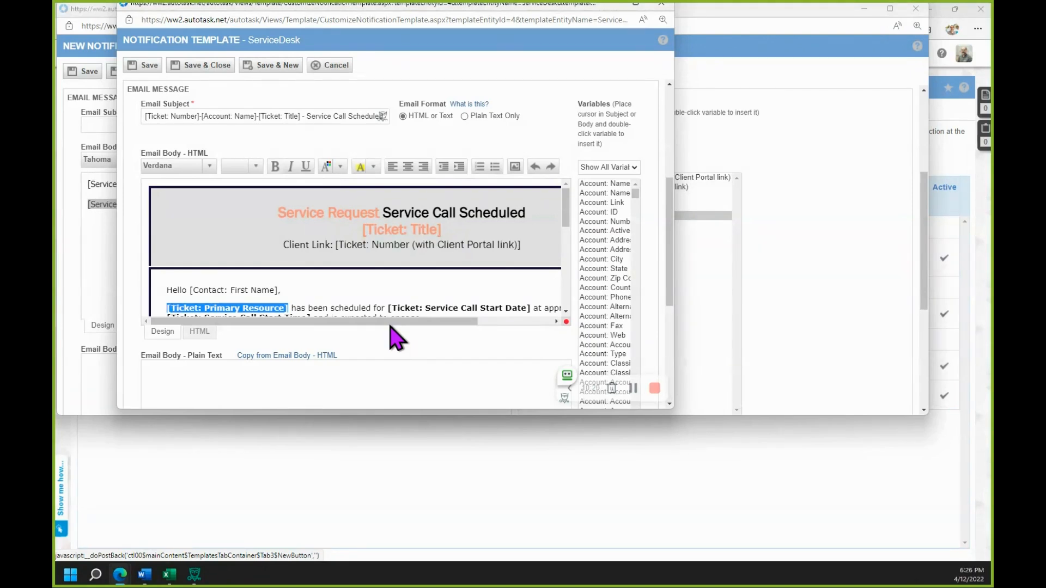
pyautogui.hotkey('ctrl', 'v')
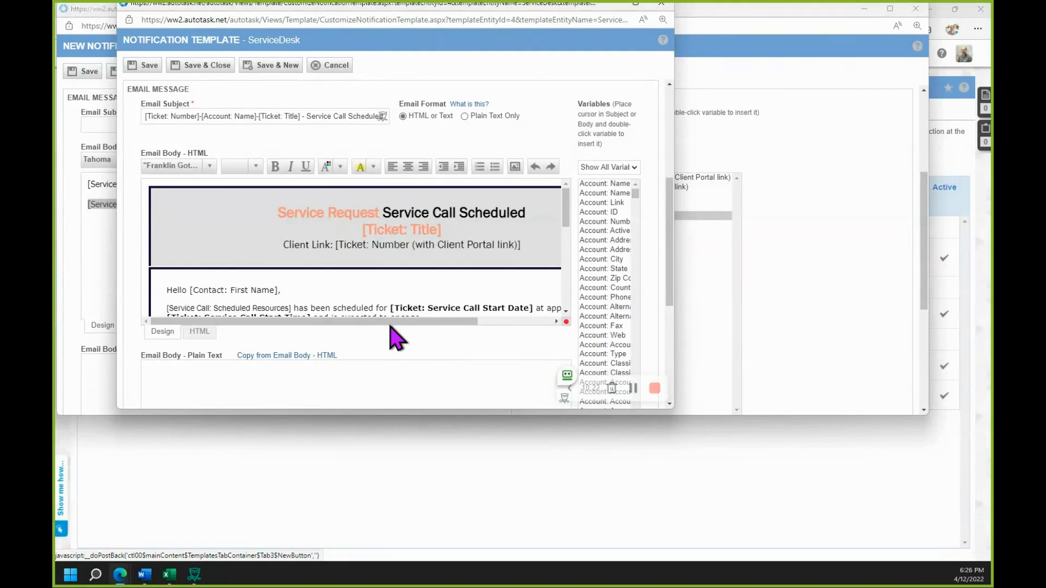
# - Make the pasted [Service Call: Scheduled Resources] variable bold
pyautogui.hotkey('shift', 'Home')
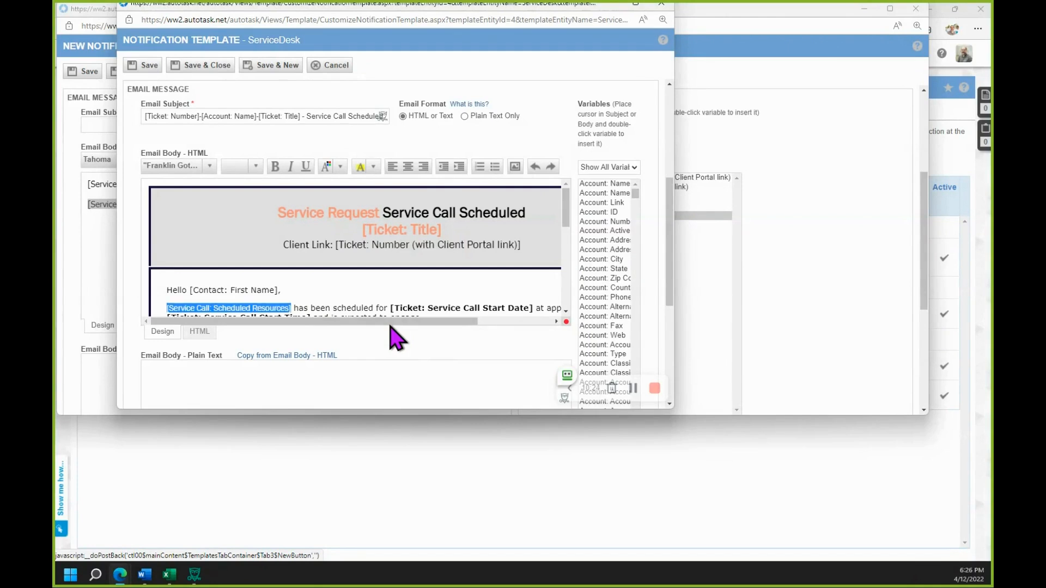
pyautogui.click(274, 170)
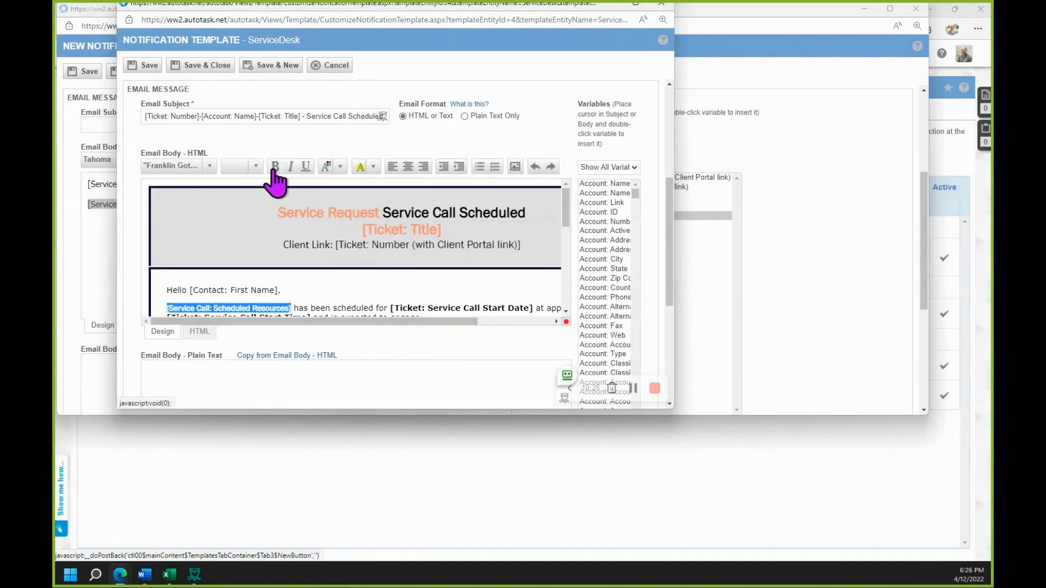
pyautogui.click(448, 308)
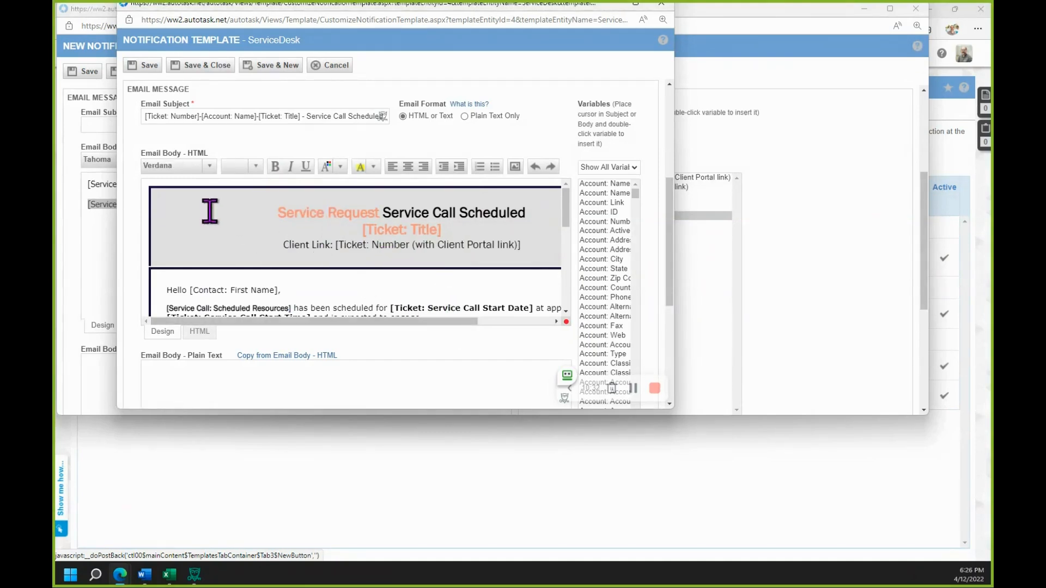
# - Compare font sizes 10 pt and 13.5 pt on the [Service Call: Scheduled Resources] variable and set it to 13.5 pt
pyautogui.scroll(-1, 240, 225)
pyautogui.scroll(-1, 239, 225)
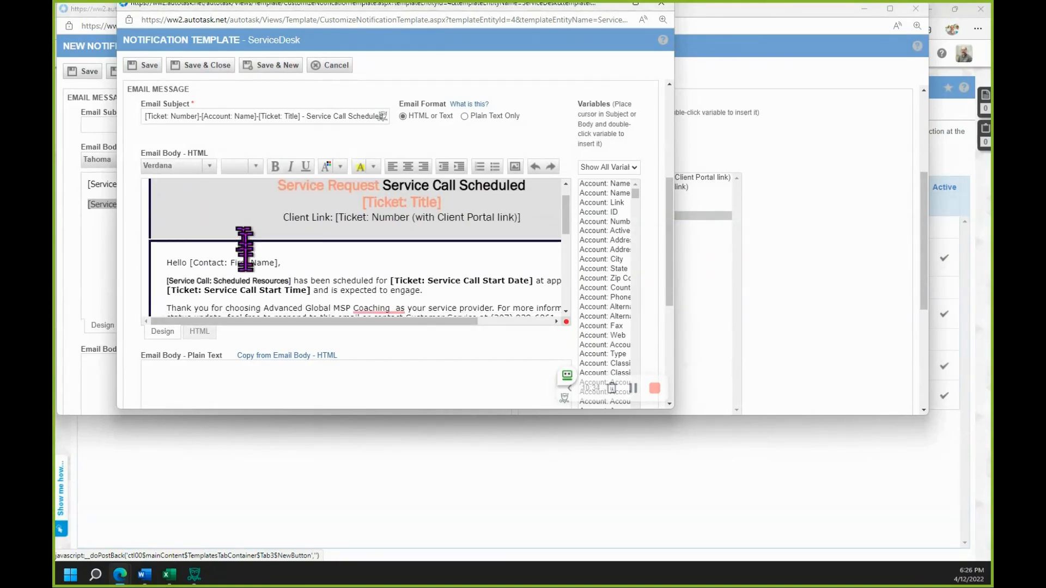
pyautogui.click(254, 167)
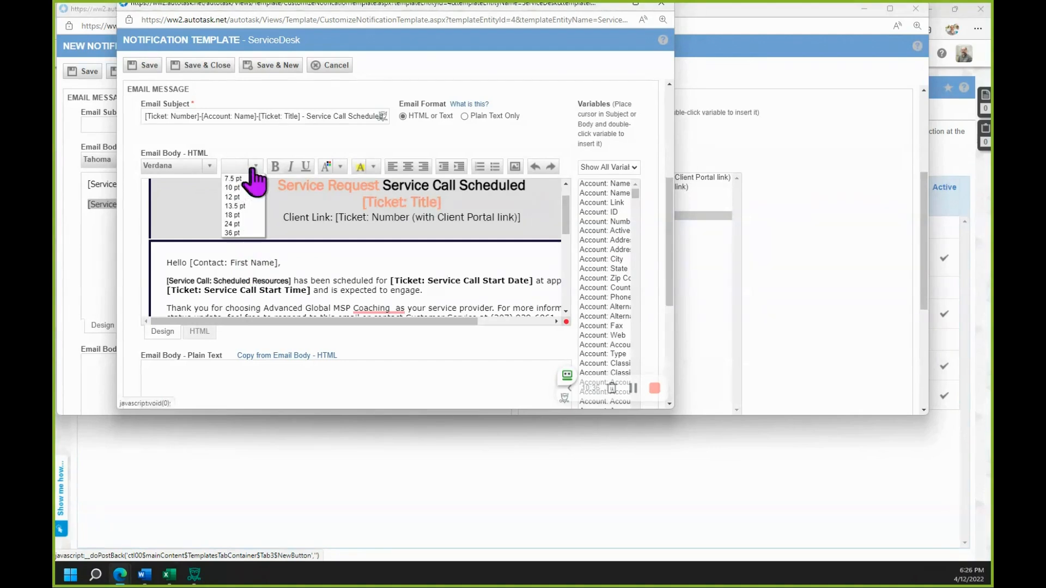
pyautogui.click(283, 277)
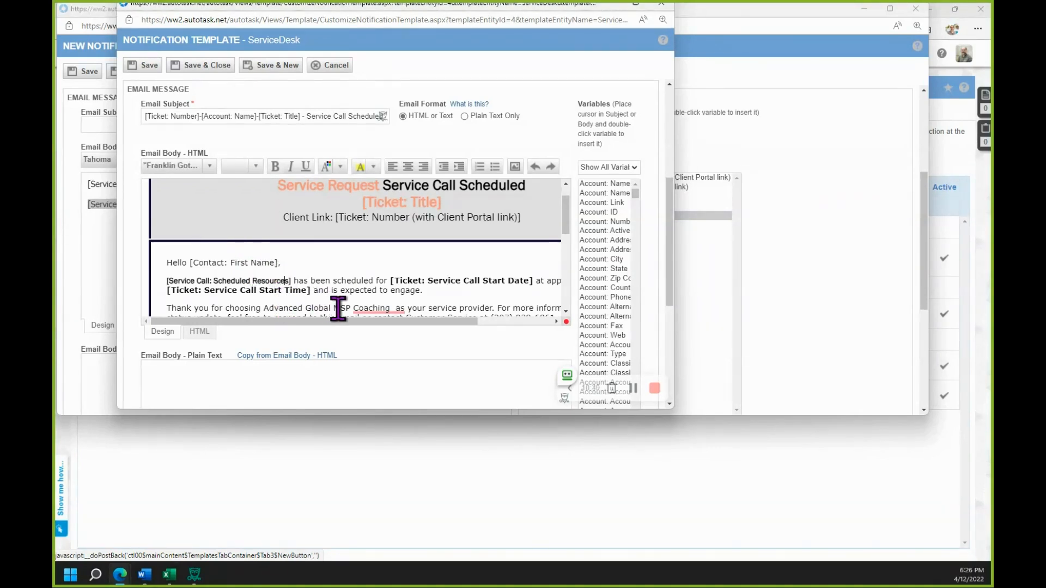
pyautogui.hotkey('shift', 'Home')
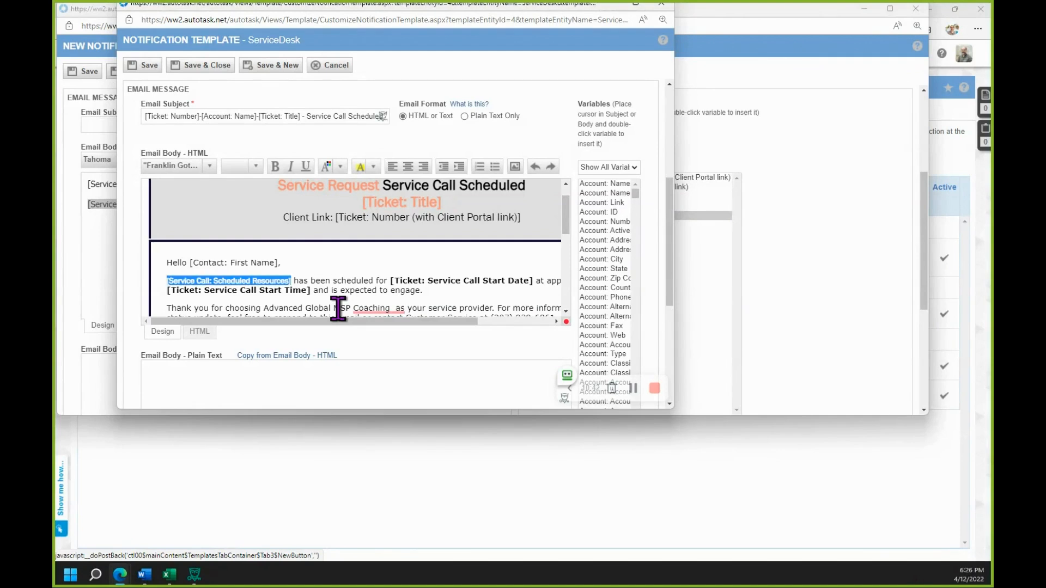
pyautogui.click(255, 166)
pyautogui.click(243, 206)
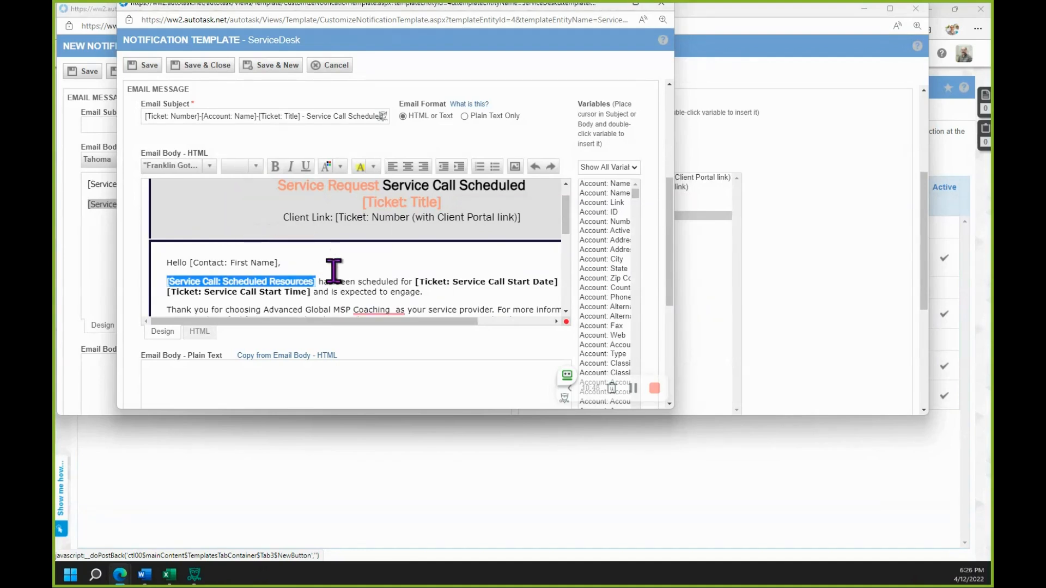
pyautogui.click(254, 168)
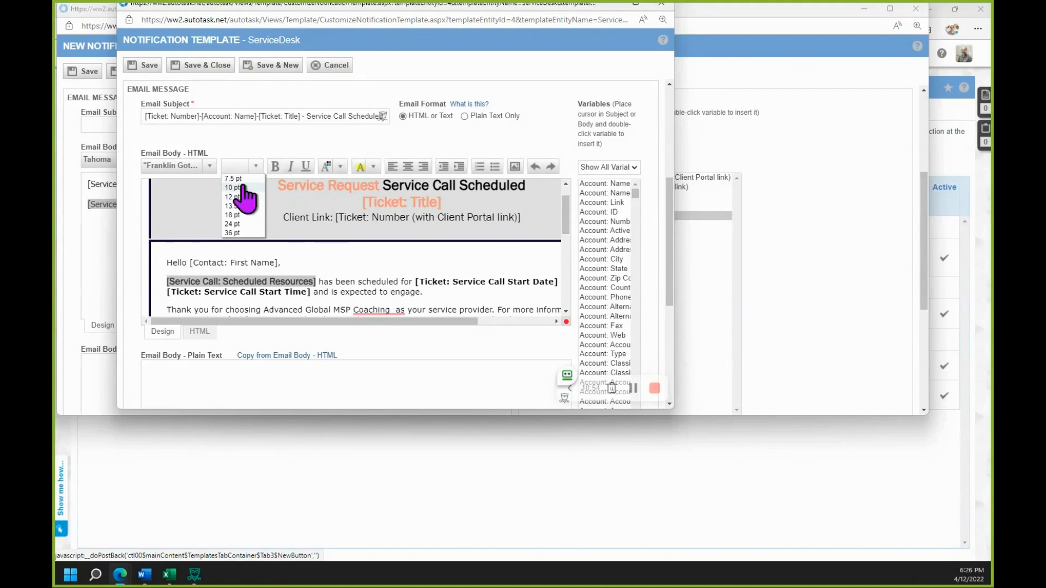
pyautogui.click(242, 187)
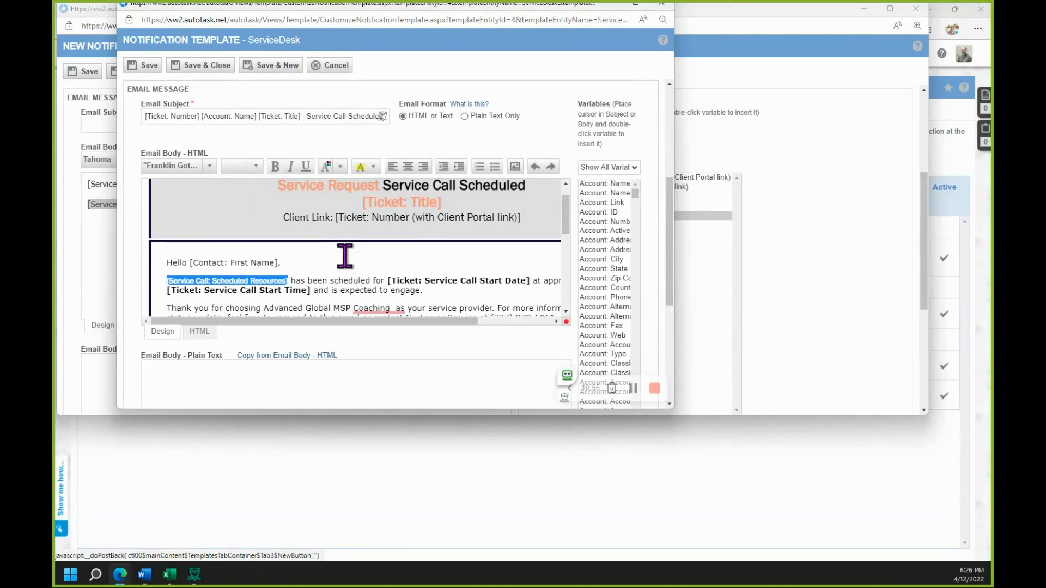
pyautogui.click(255, 166)
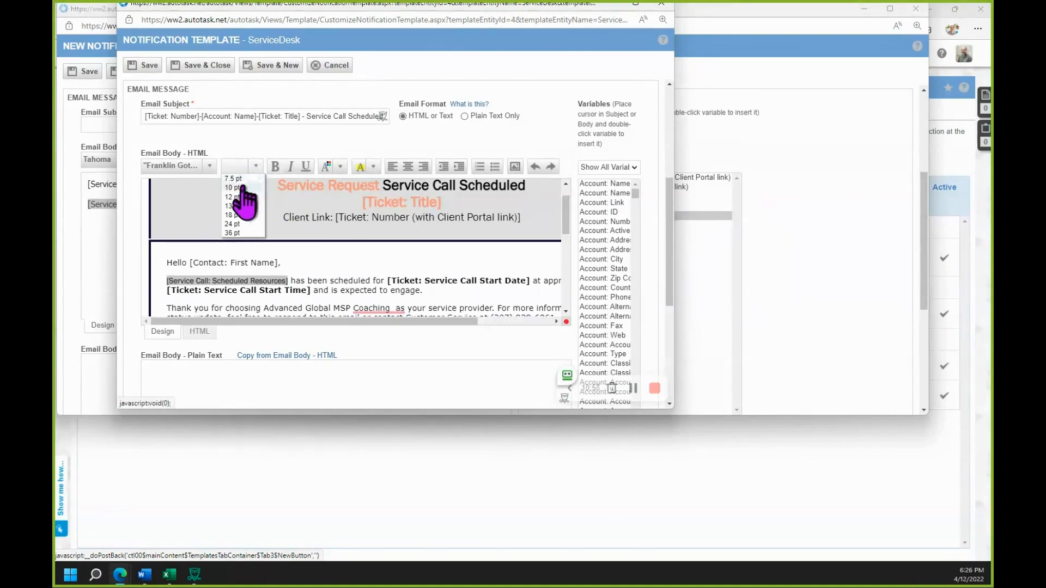
pyautogui.click(240, 207)
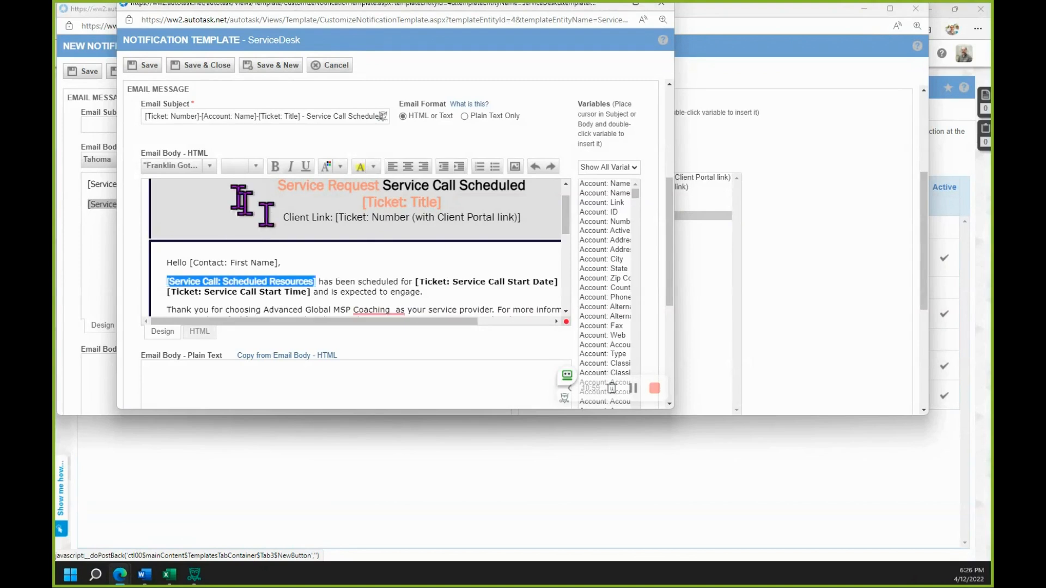
pyautogui.click(389, 274)
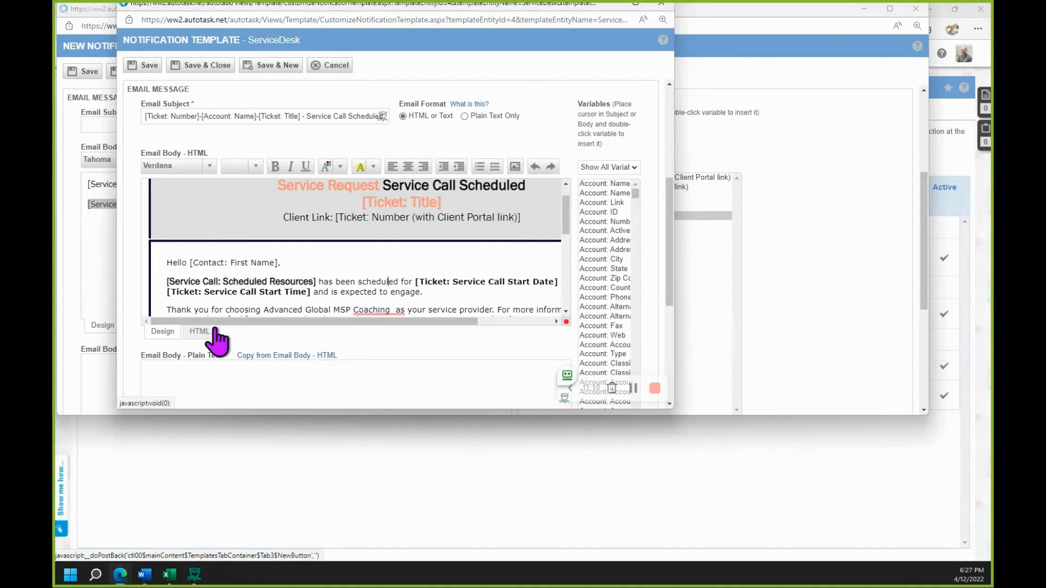
# - Remove the bold from the [Service Call: Scheduled Resources] variable in the email body and make it bold again
pyautogui.click(315, 281)
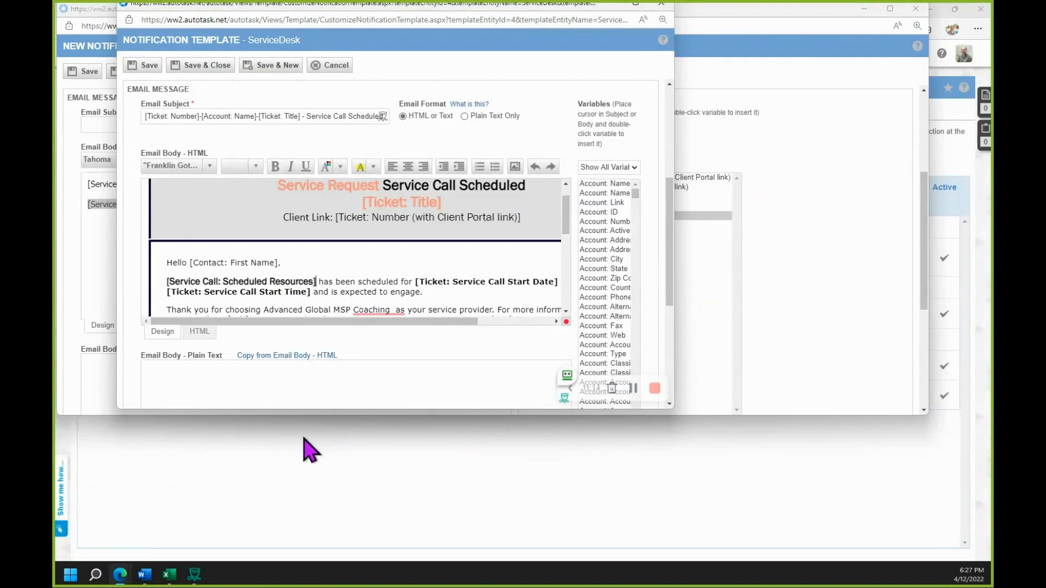
pyautogui.hotkey('shift', 'Home')
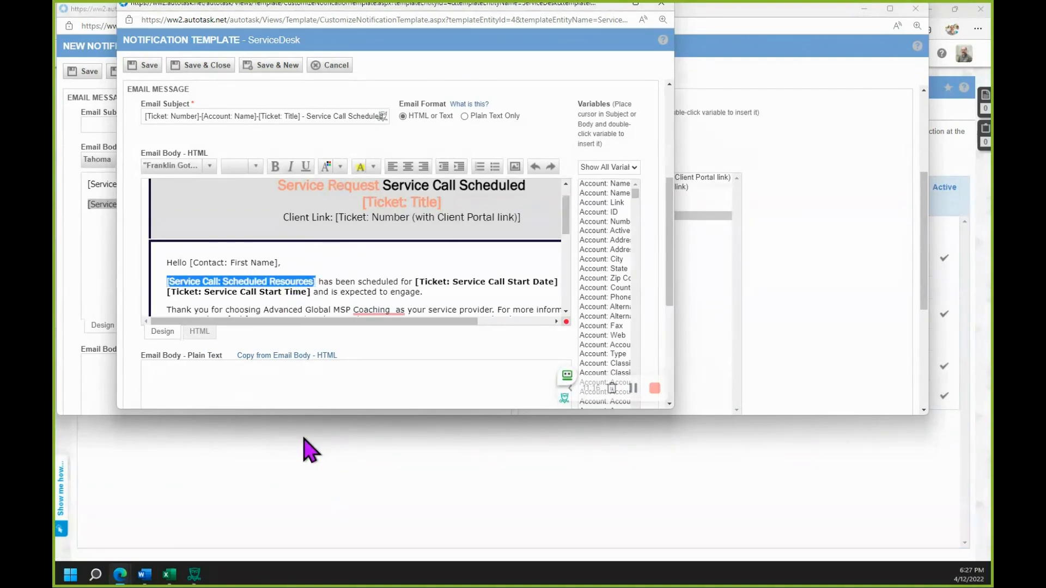
pyautogui.click(279, 168)
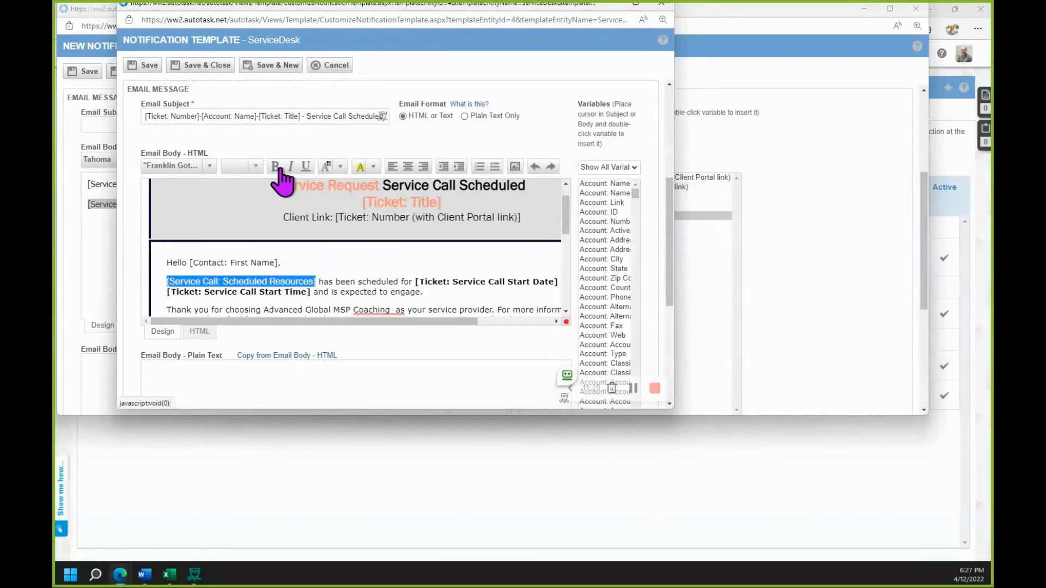
pyautogui.click(305, 262)
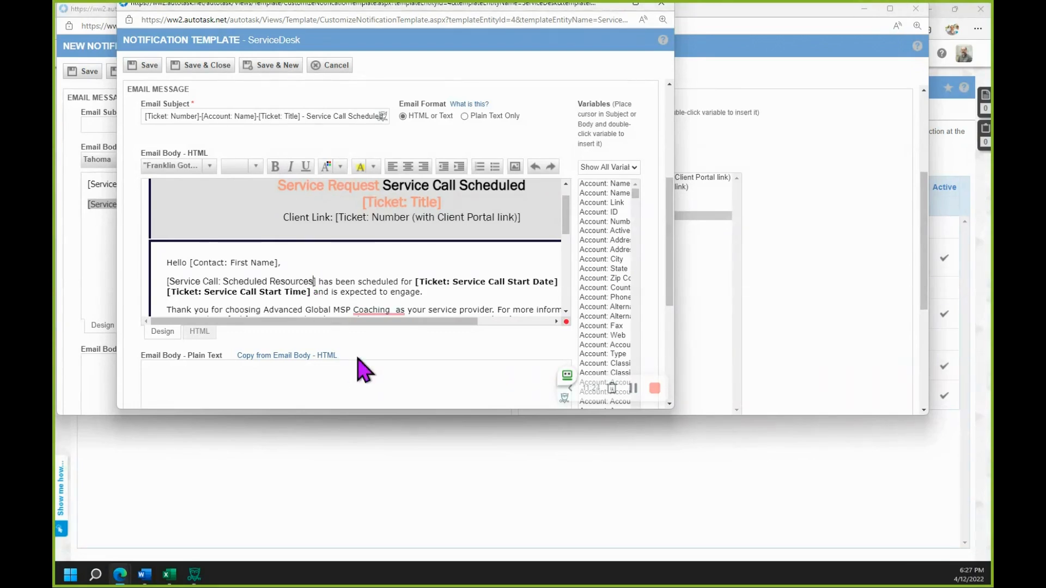
pyautogui.hotkey('ctrl', 'z')
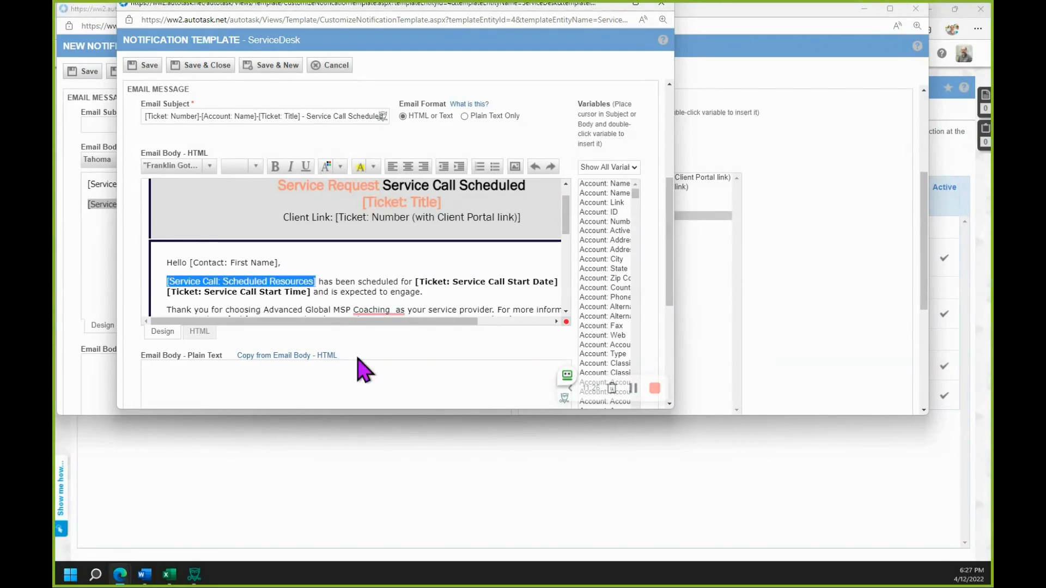
pyautogui.click(275, 165)
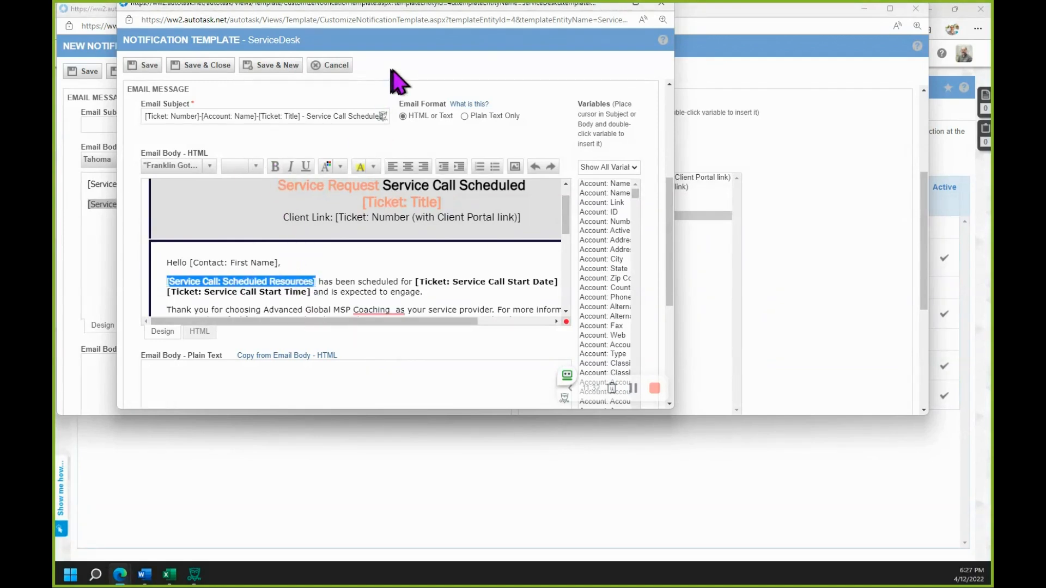
# - Save and close the edited ServiceDesk notification template and return to the notification settings of the new workflow rule
pyautogui.click(221, 66)
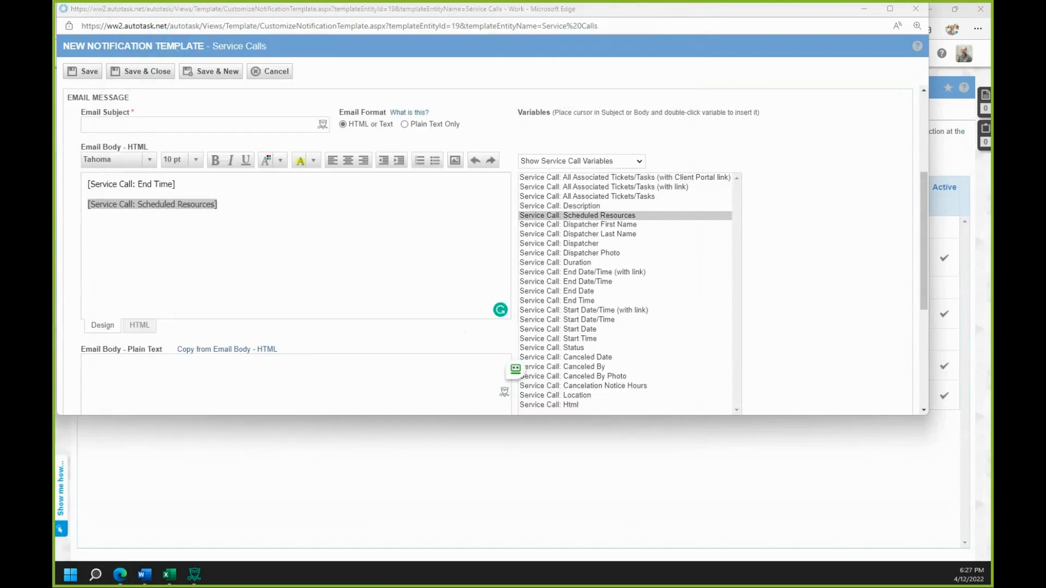
pyautogui.moveTo(54, 136); pyautogui.dragTo(479, 57)
pyautogui.scroll(1, 513, 273)
pyautogui.scroll(-1, 484, 371)
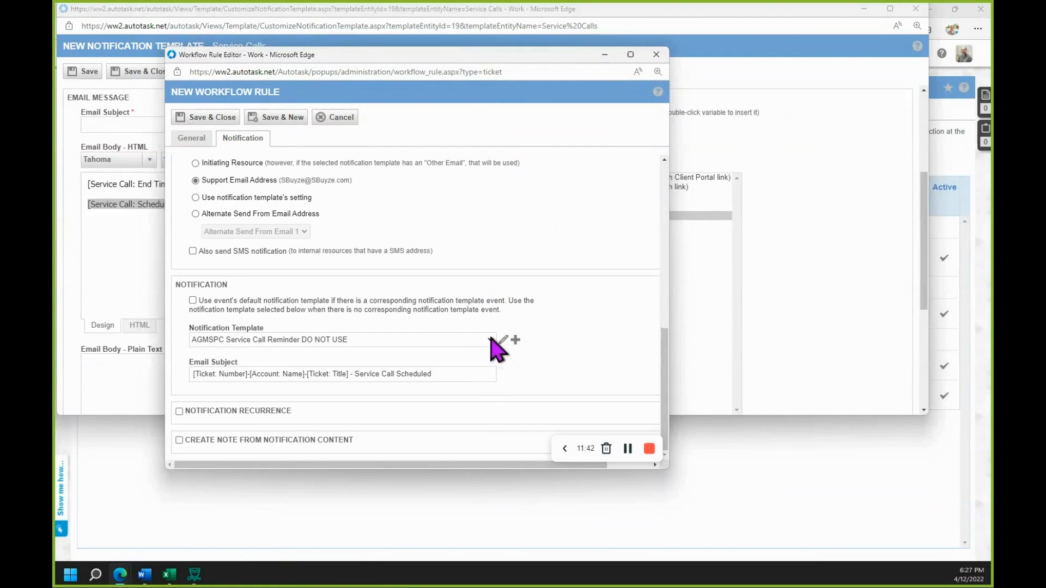
# - Look through the available notification templates and keep AGMSPC Service Call Reminder DO NOT USE selected
pyautogui.click(490, 340)
pyautogui.moveTo(494, 375); pyautogui.dragTo(493, 455)
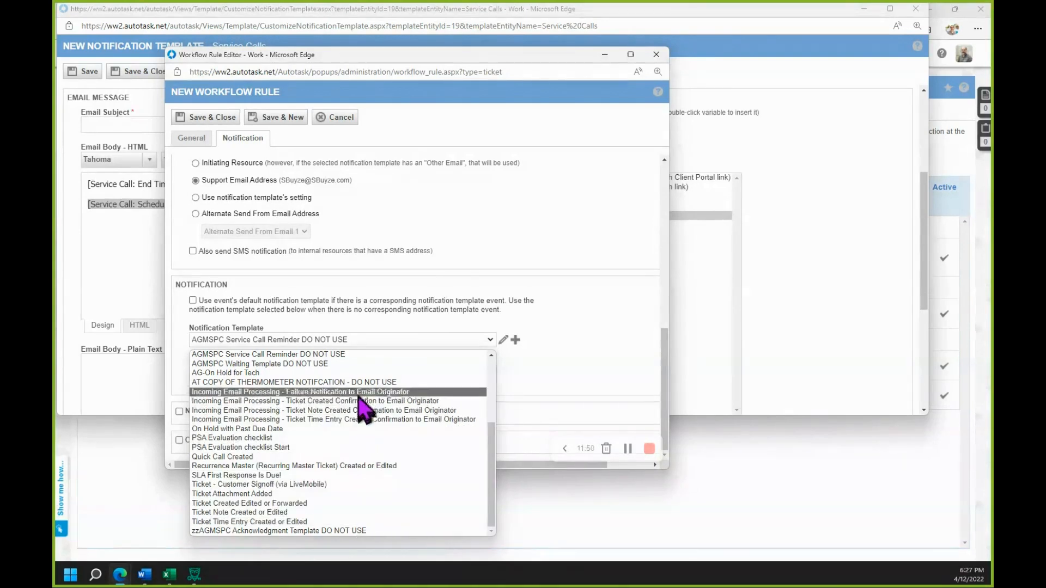
pyautogui.click(584, 397)
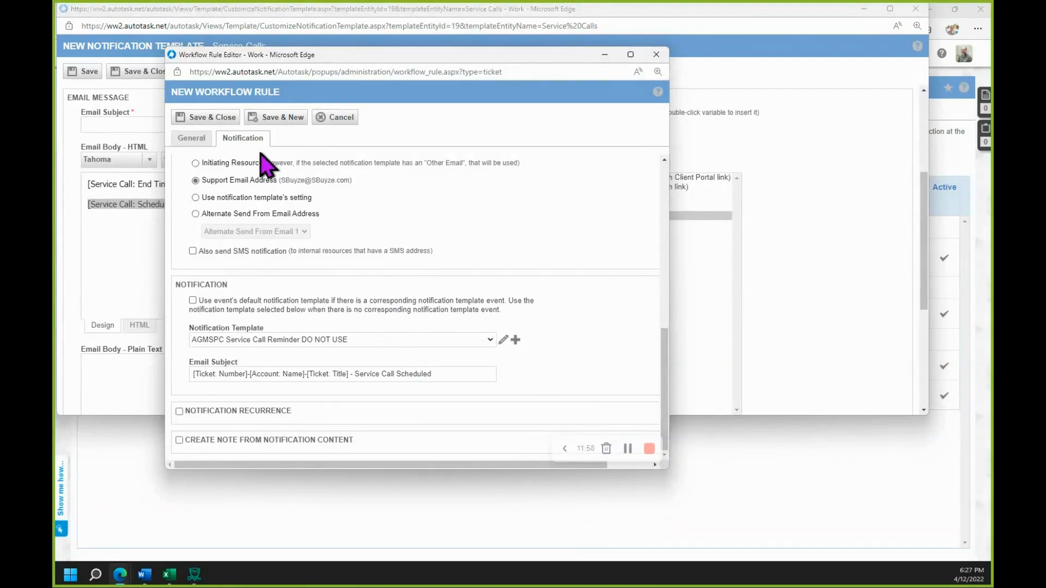
# - Widen the workflow rule window and check the time-based events of the Service Call Reminder rule
pyautogui.click(190, 141)
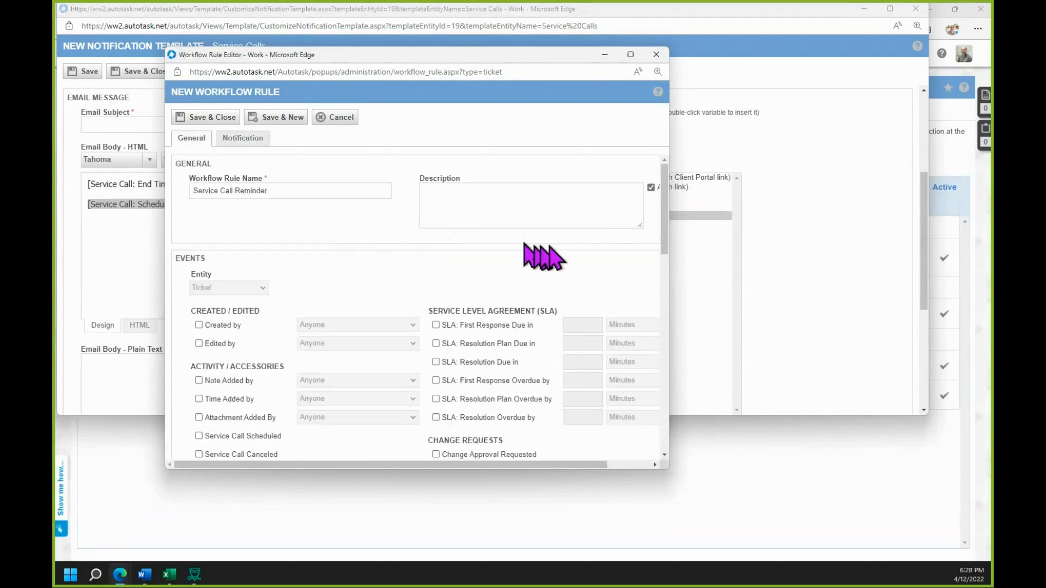
pyautogui.moveTo(672, 320); pyautogui.dragTo(721, 319)
pyautogui.scroll(-1, 349, 360)
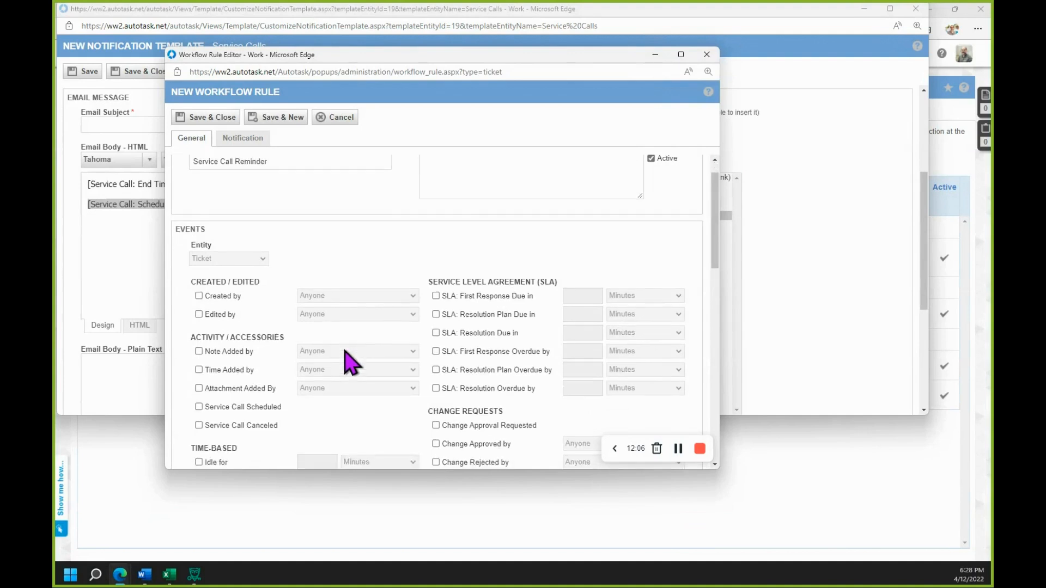
pyautogui.scroll(-2, 346, 354)
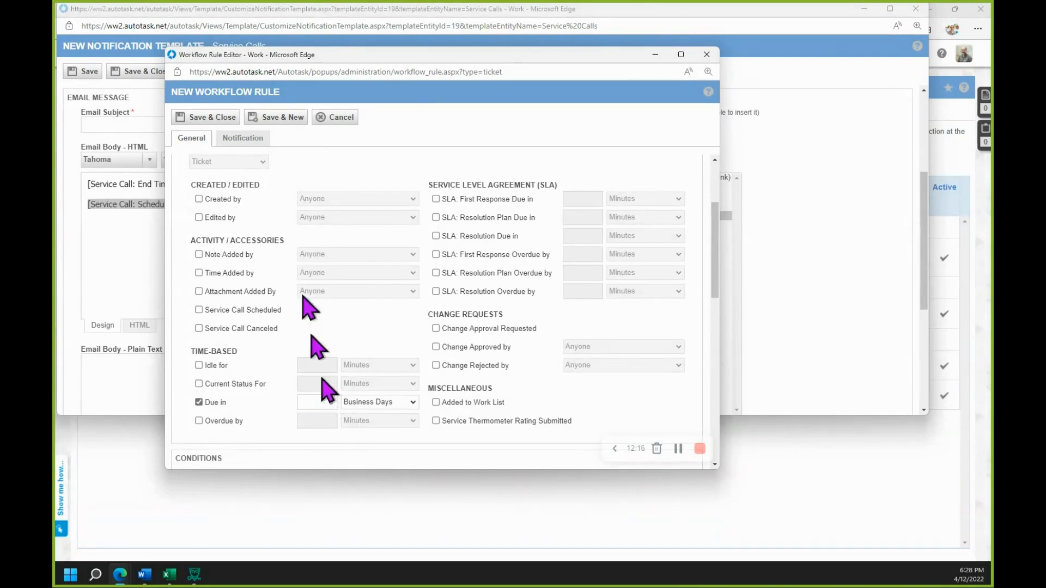
# - Enable notification recurrence for the workflow rule and repeat the notification every 2 days
pyautogui.click(243, 138)
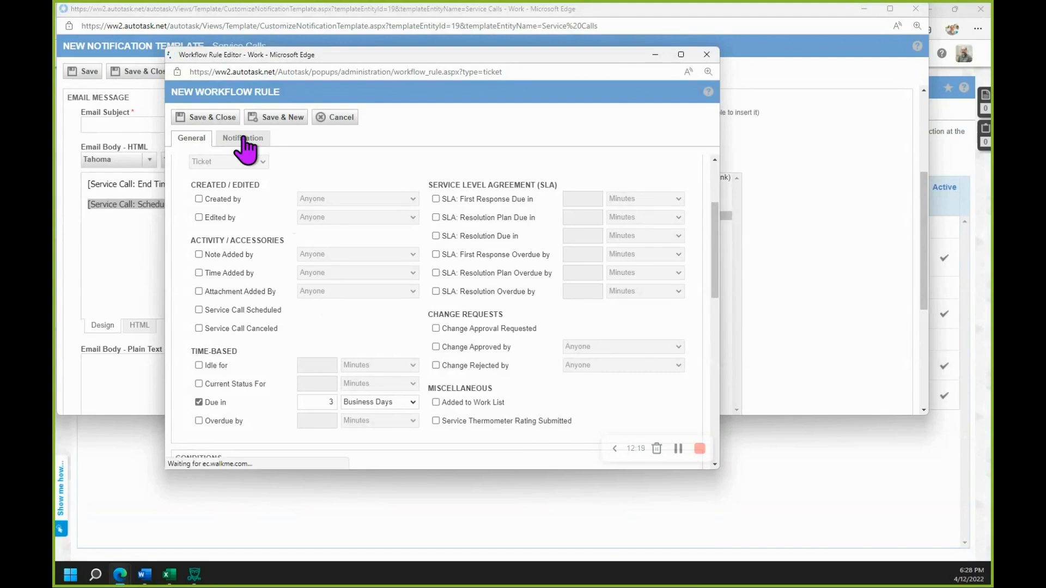
pyautogui.scroll(-1, 326, 310)
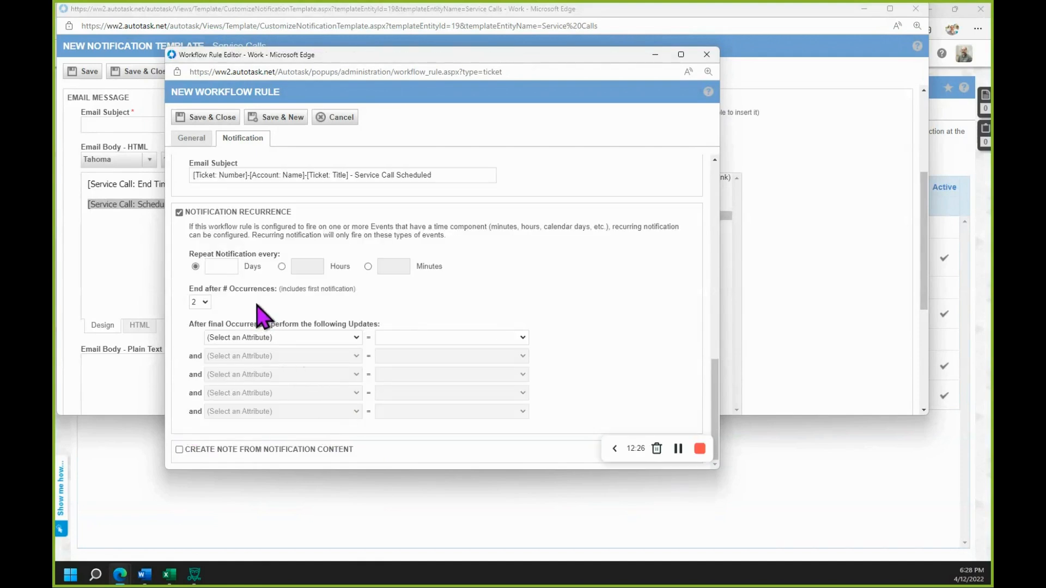
pyautogui.click(219, 265)
pyautogui.write('2')
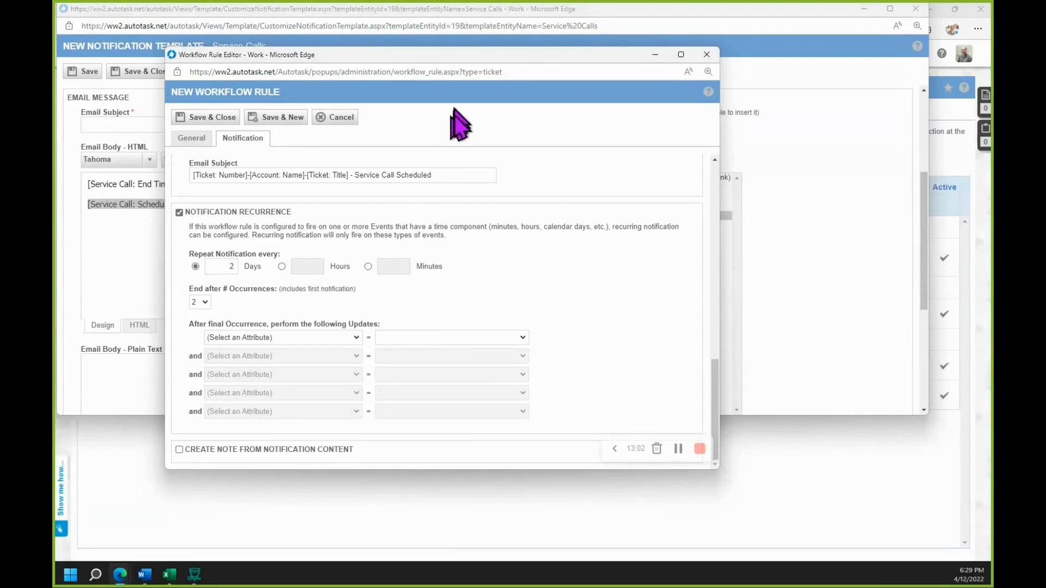
# - Review the notification's recipient lists and Send Email From settings
pyautogui.scroll(3, 515, 306)
pyautogui.scroll(5, 514, 306)
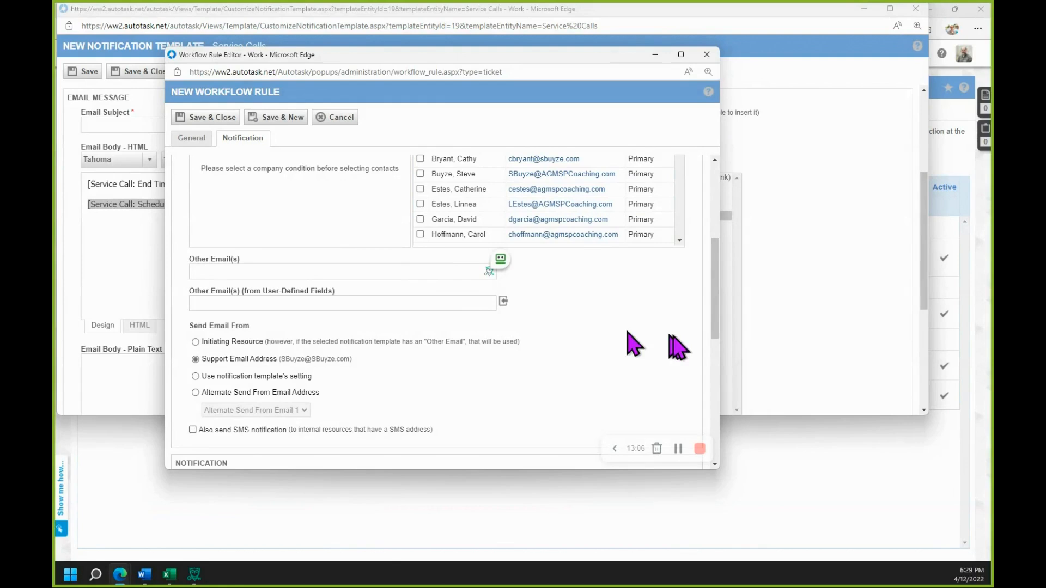
pyautogui.scroll(2, 649, 334)
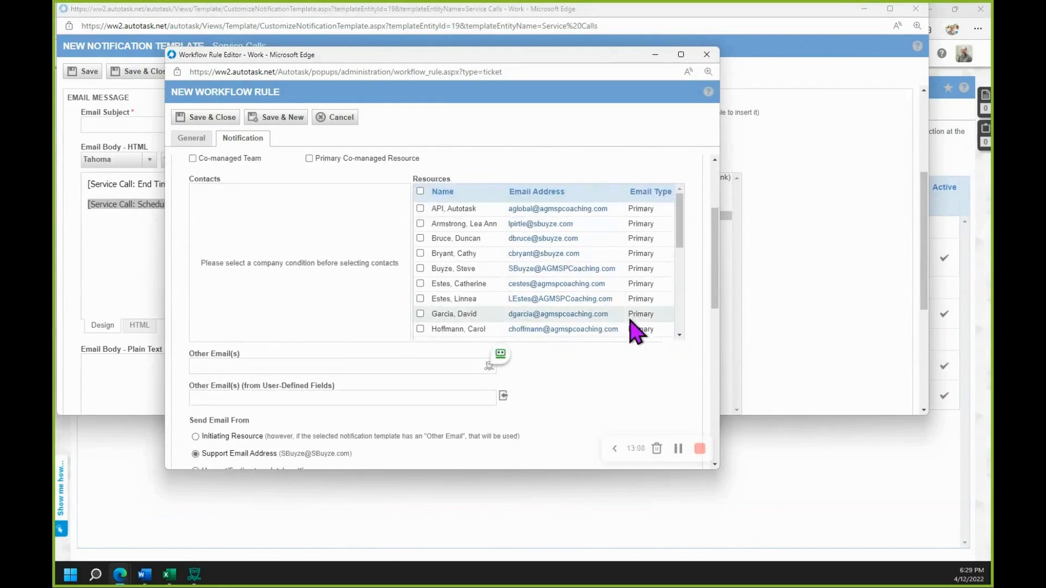